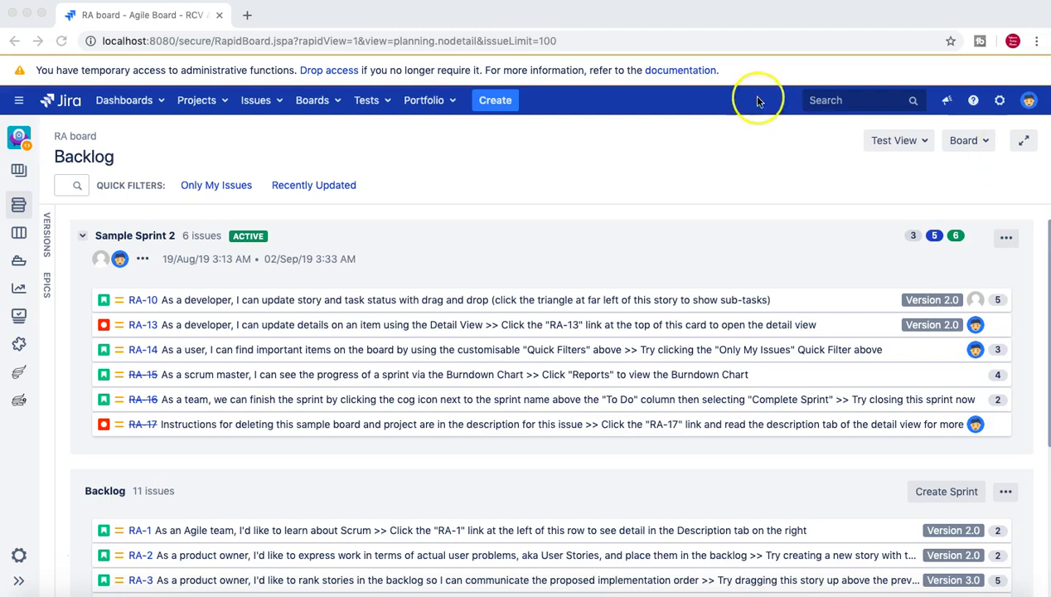
# Step: Open the Jira administration page for issues, showing the list of issue types
pyautogui.click(659, 157)
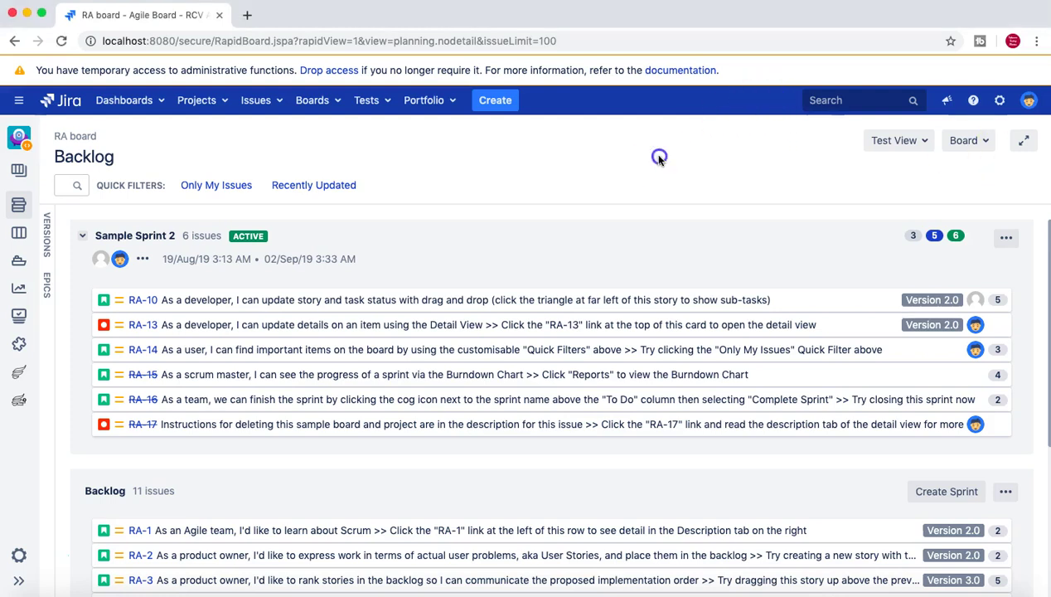
pyautogui.click(999, 100)
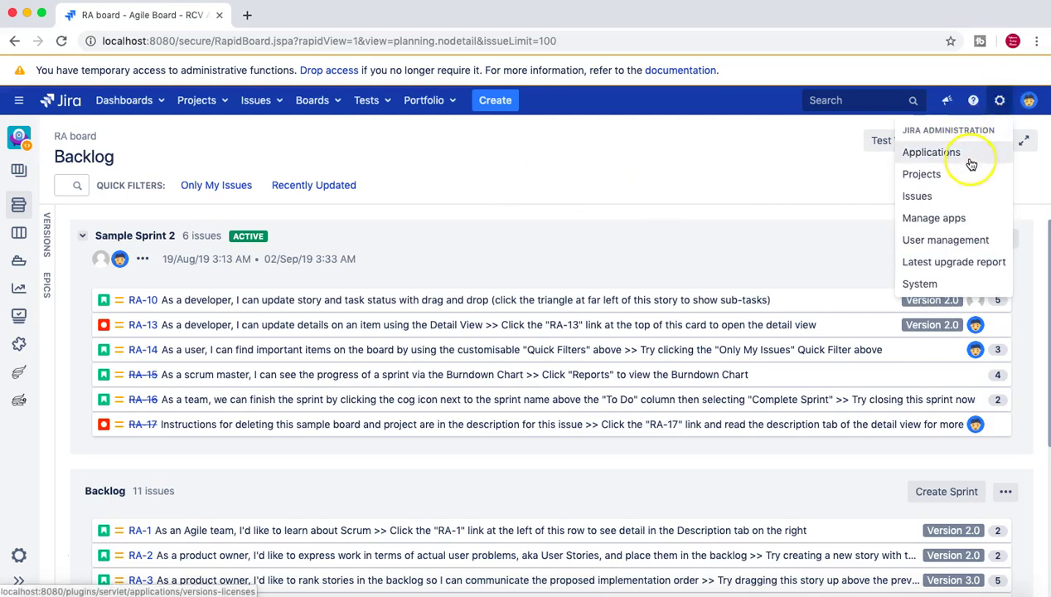
pyautogui.click(967, 197)
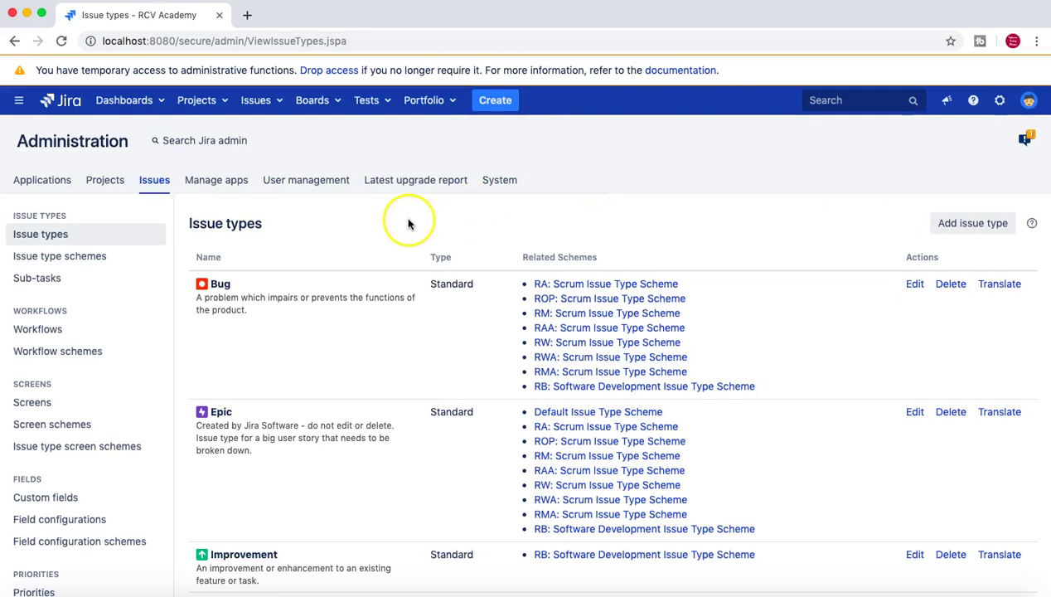
# Step: Review the names and descriptions of the existing issue types from Bug through Sub-task
pyautogui.scroll(-2, 408, 222)
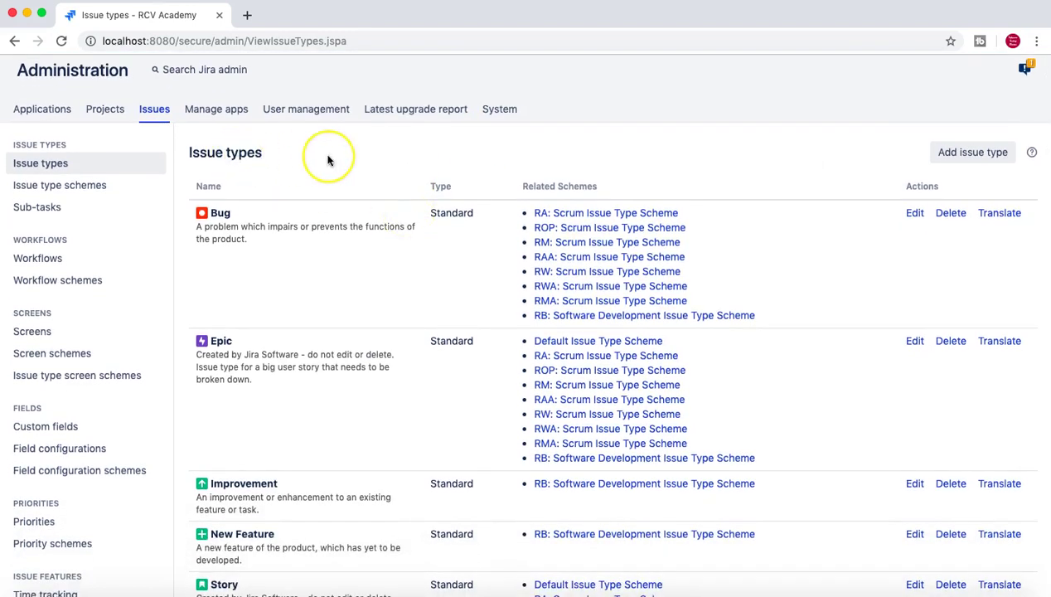
pyautogui.scroll(1, 328, 158)
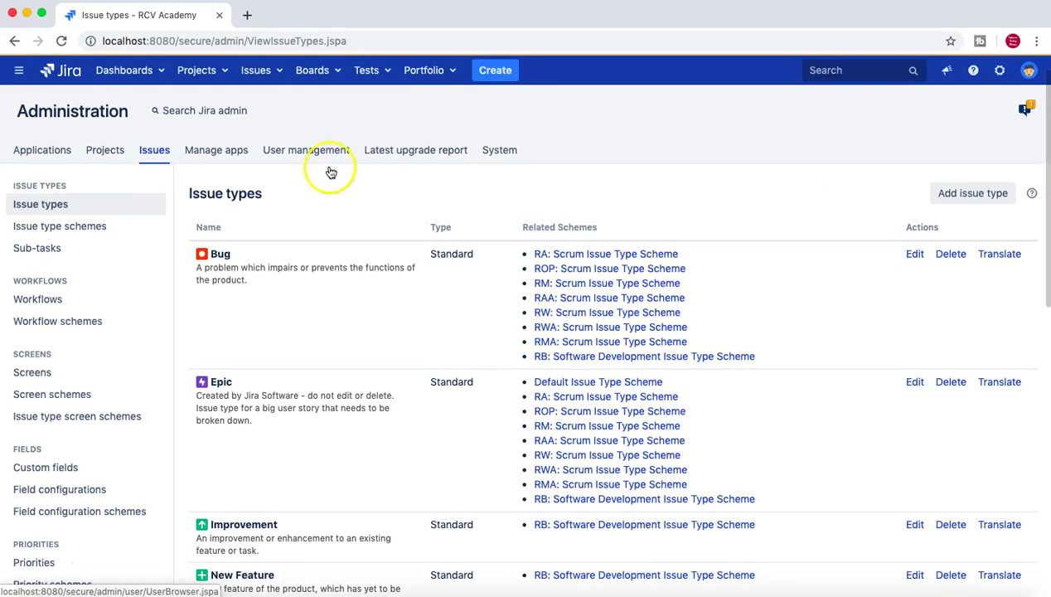
pyautogui.scroll(-3, 323, 376)
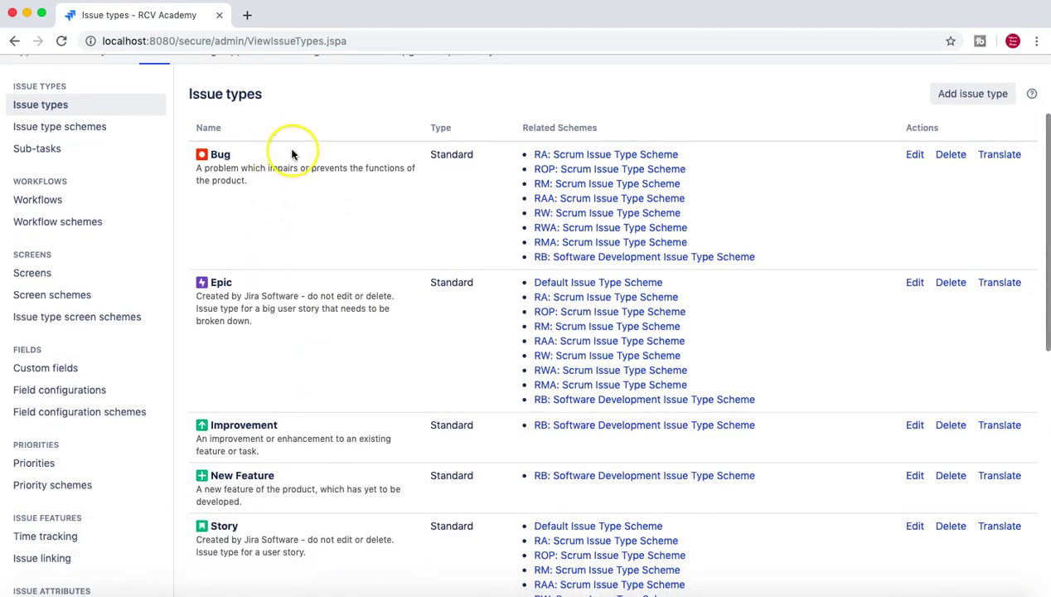
pyautogui.scroll(-4, 284, 335)
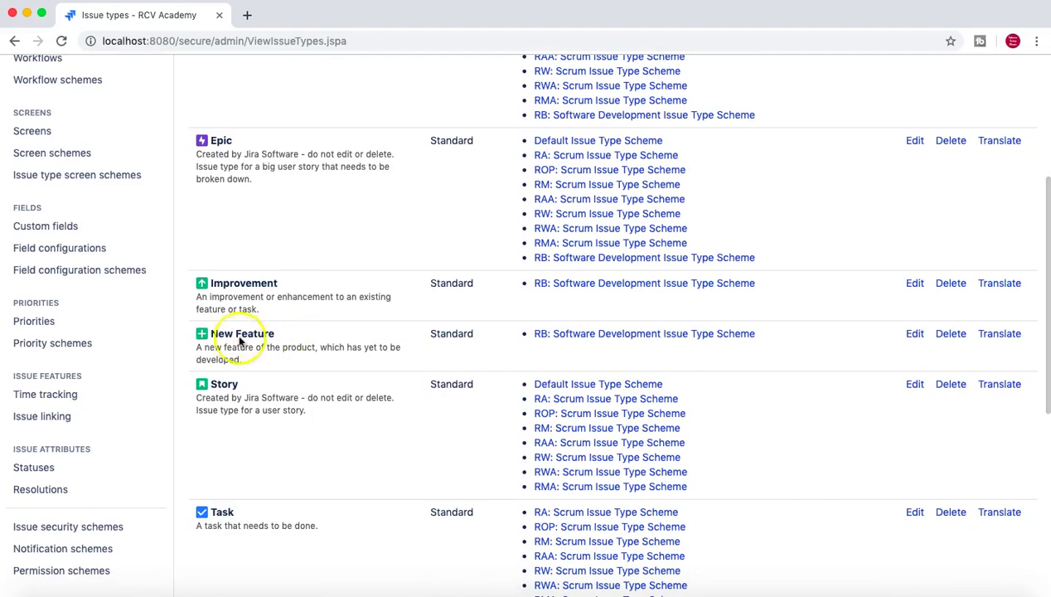
pyautogui.scroll(-8, 301, 413)
pyautogui.scroll(-3, 302, 414)
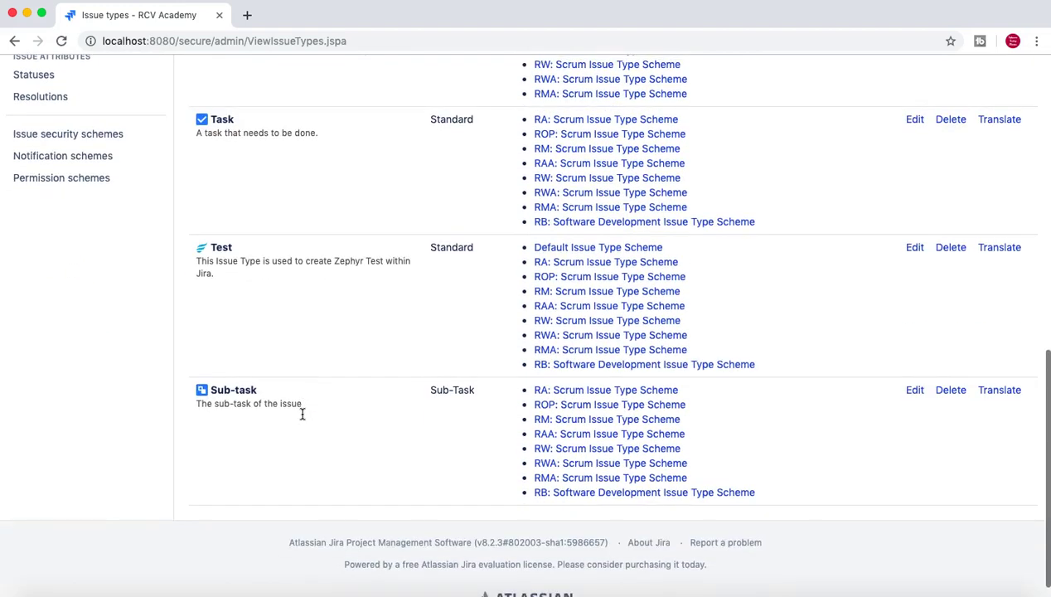
pyautogui.scroll(2, 347, 416)
pyautogui.scroll(15, 349, 416)
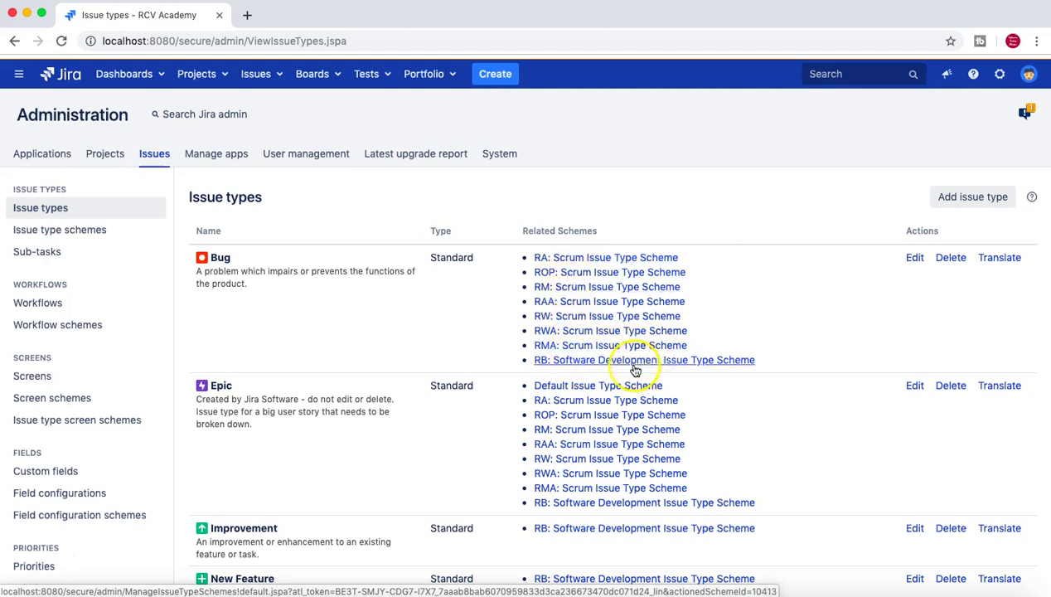
# Step: Examine which related schemes each existing issue type belongs to
pyautogui.scroll(-3, 746, 332)
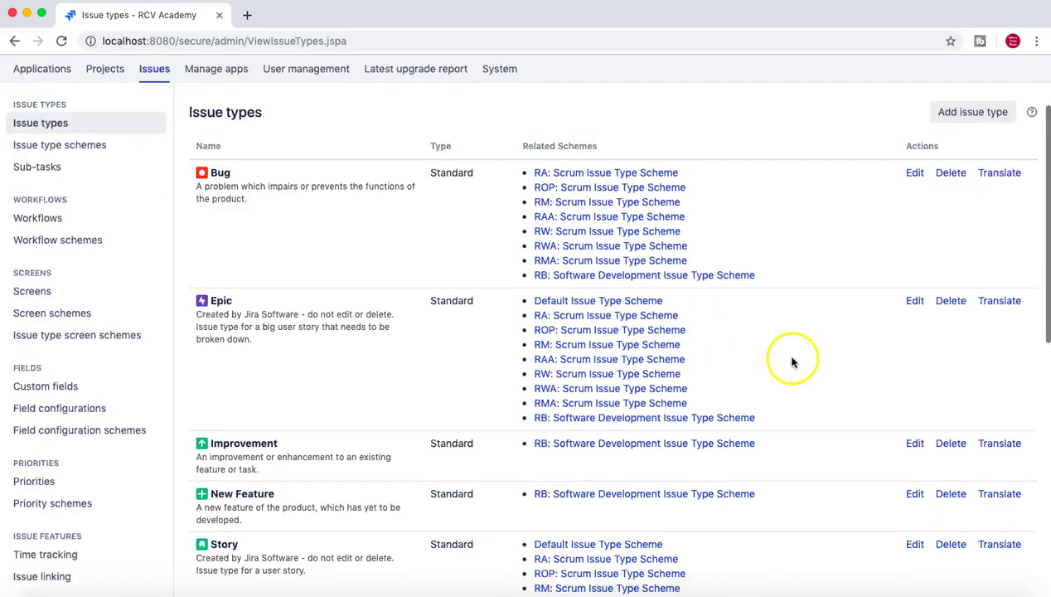
pyautogui.scroll(-3, 711, 381)
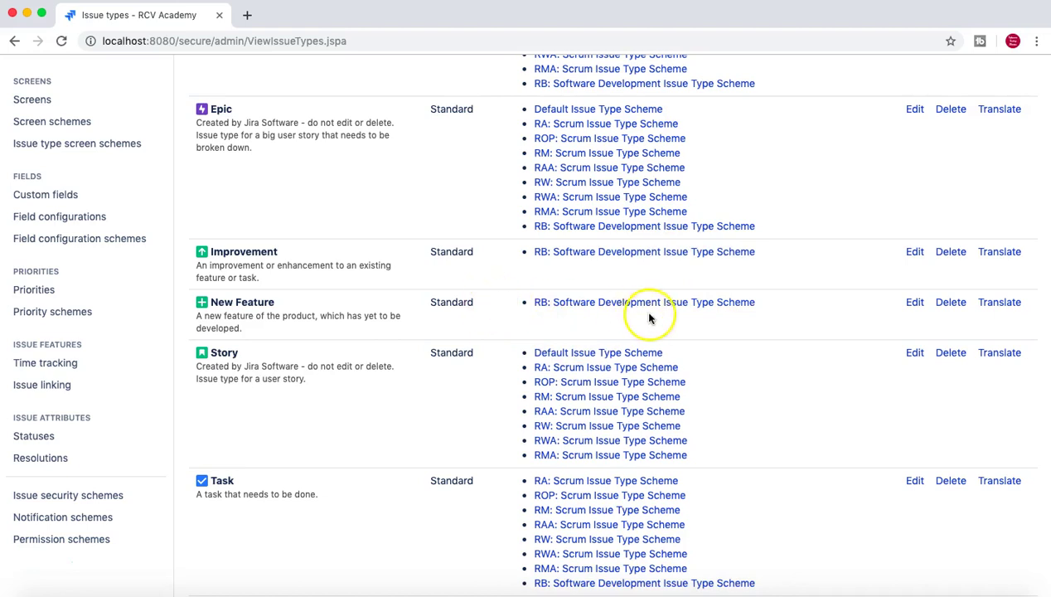
pyautogui.scroll(-1, 786, 334)
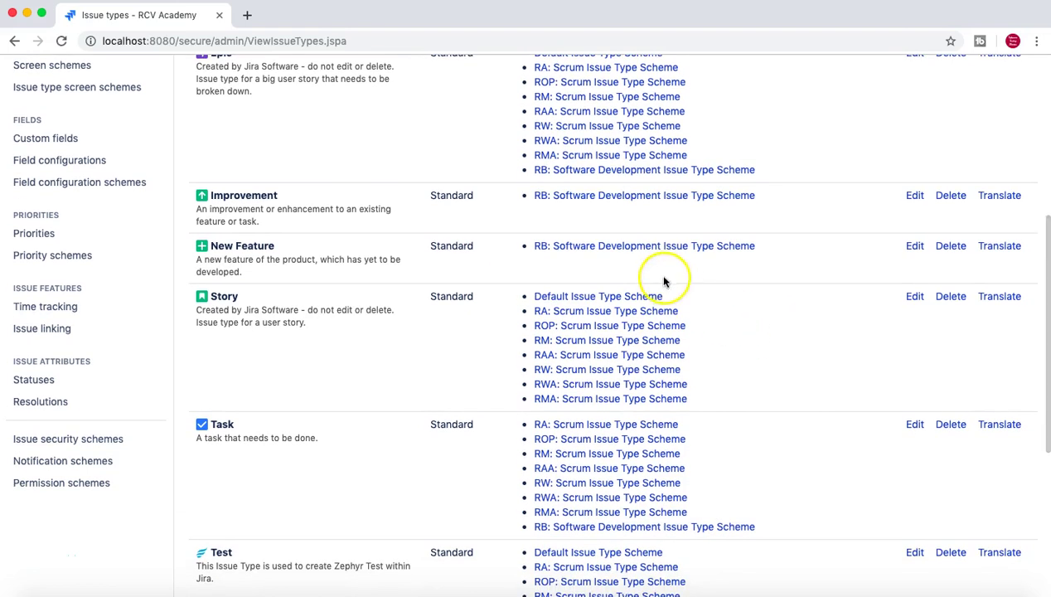
pyautogui.scroll(-2, 698, 423)
pyautogui.scroll(-2, 699, 424)
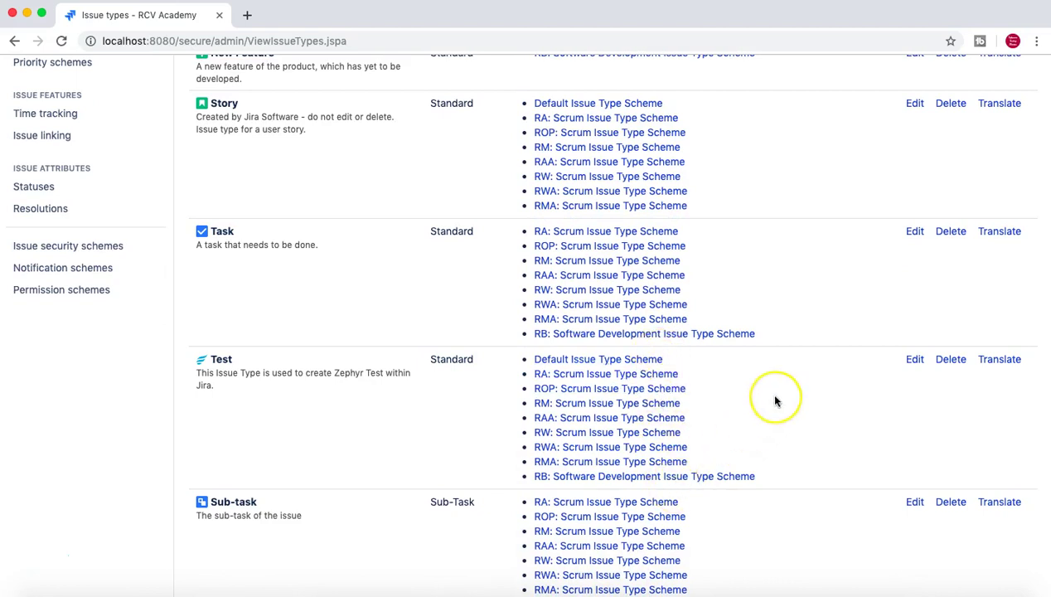
pyautogui.scroll(-1, 775, 401)
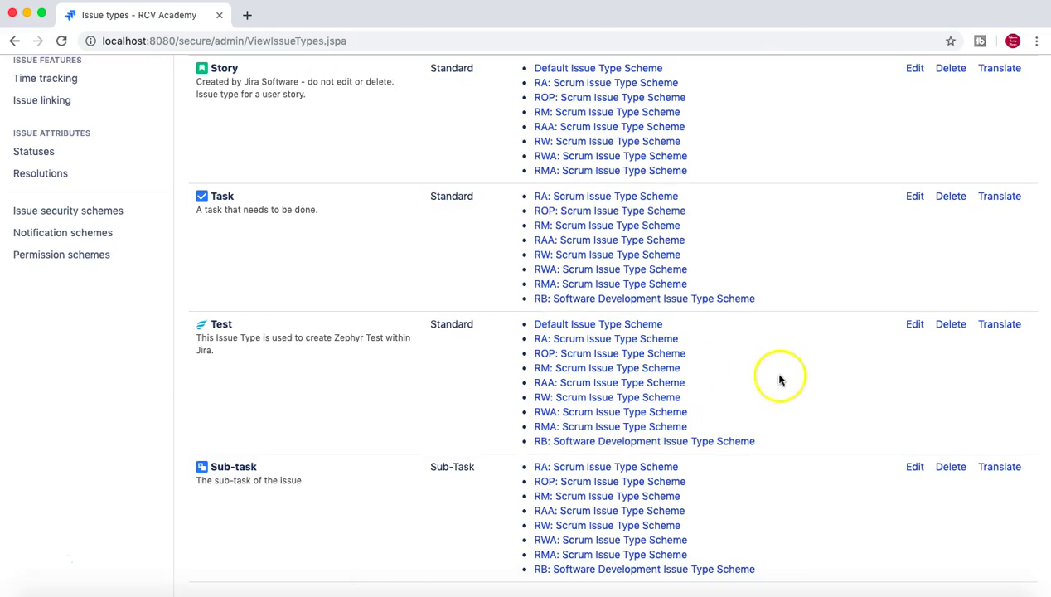
pyautogui.scroll(-1, 780, 380)
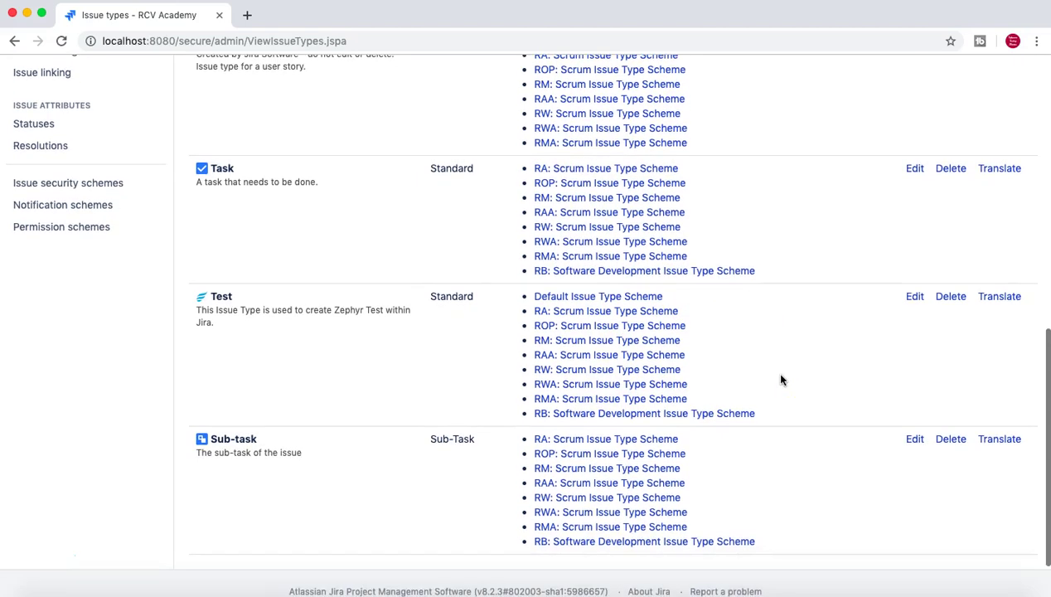
pyautogui.scroll(-2, 780, 380)
pyautogui.scroll(5, 780, 379)
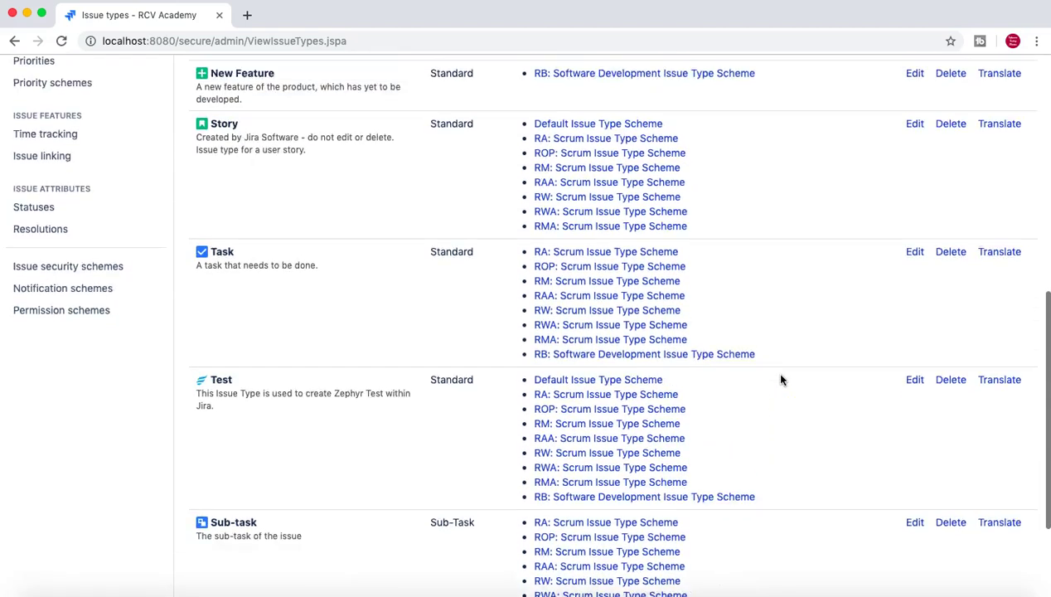
pyautogui.scroll(6, 780, 380)
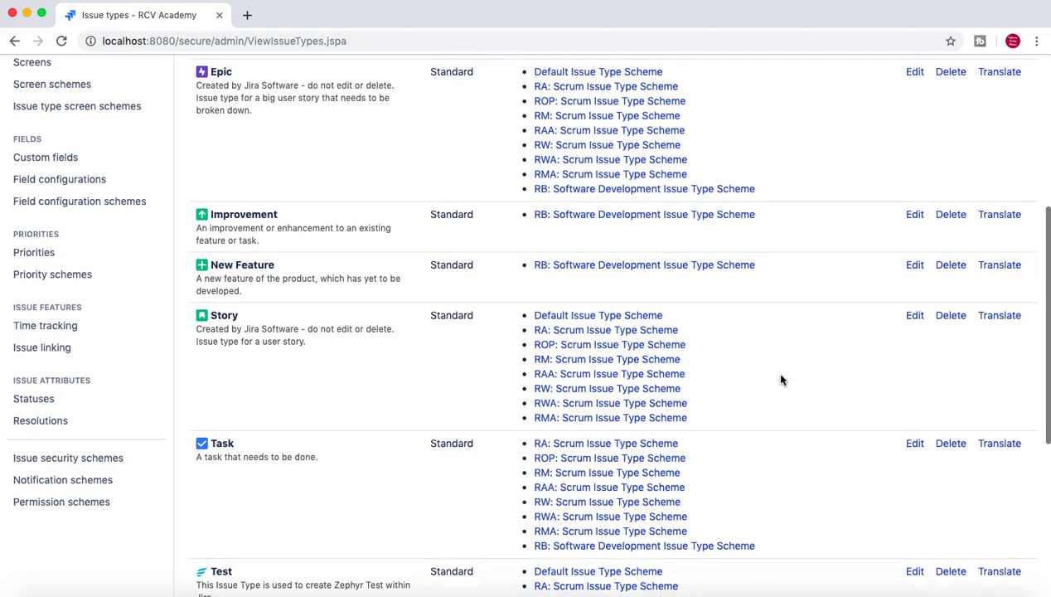
pyautogui.scroll(7, 780, 380)
# Step: Start adding a new issue type and name it QA Task
pyautogui.click(968, 225)
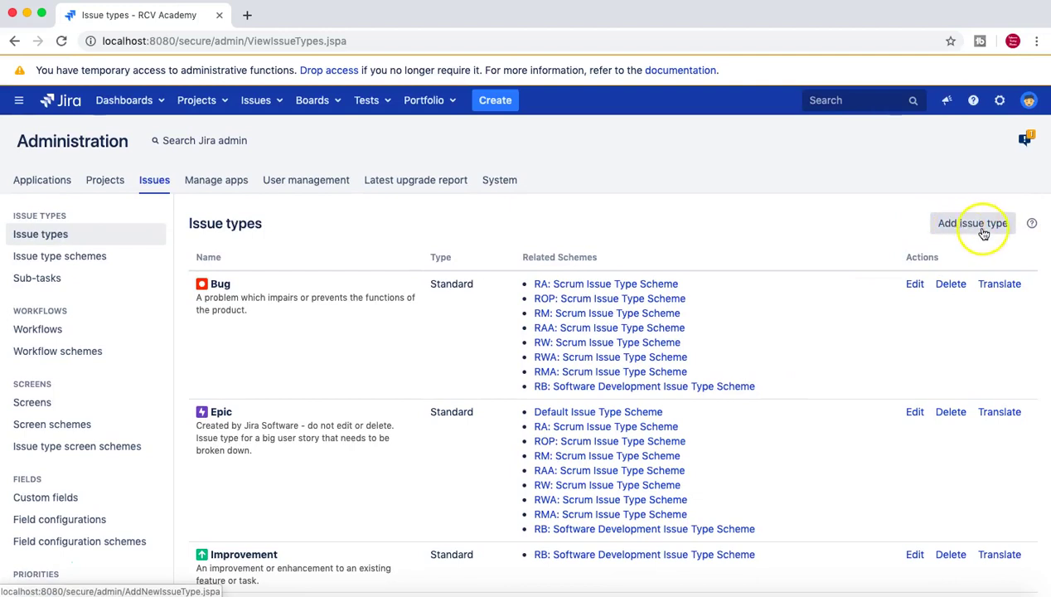
pyautogui.click(960, 229)
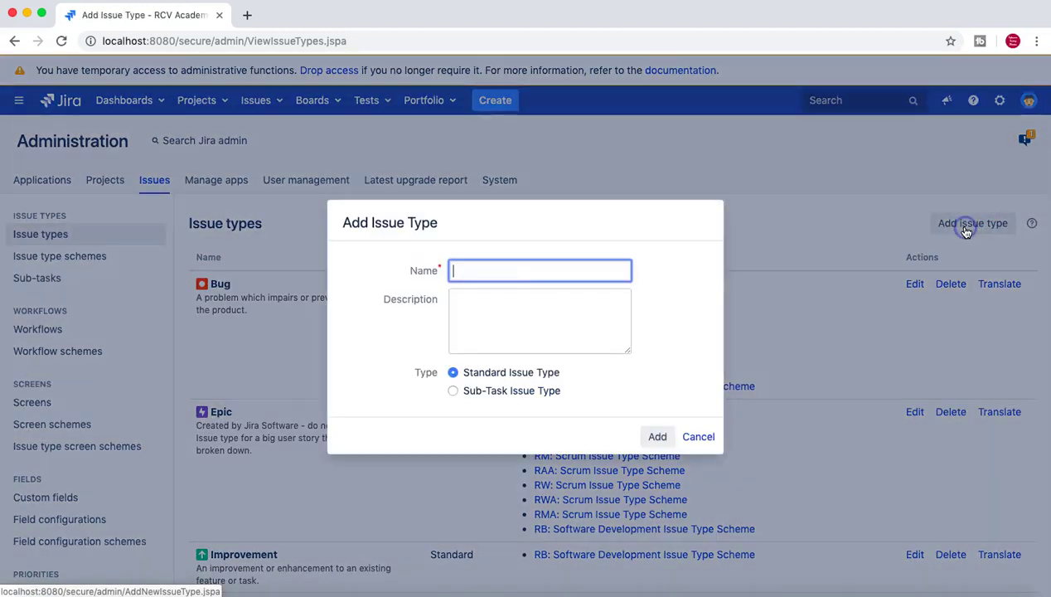
pyautogui.click(517, 275)
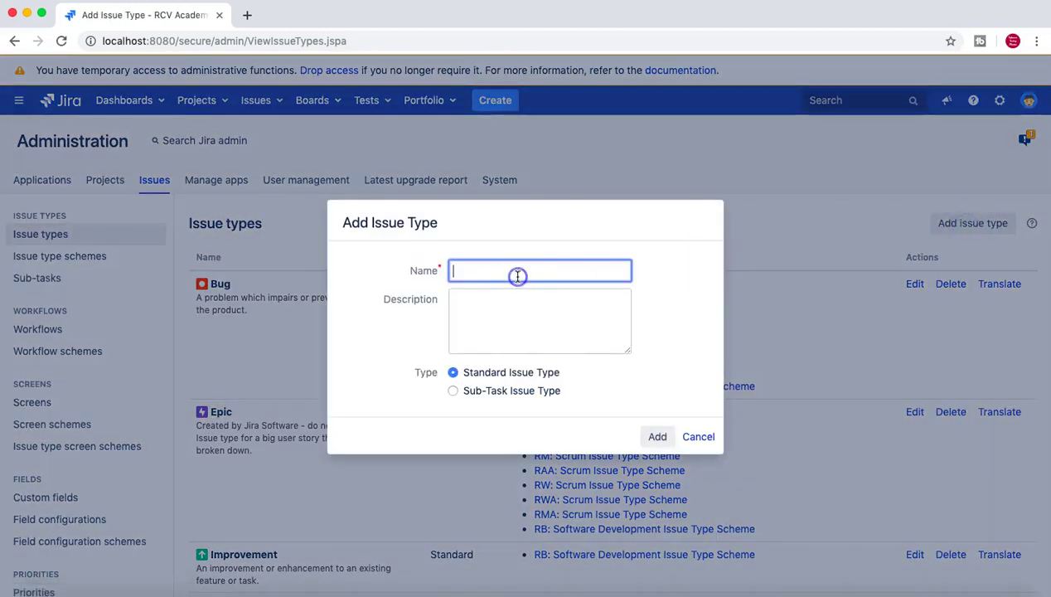
pyautogui.write('QA Task')
pyautogui.click(617, 263)
pyautogui.click(683, 262)
pyautogui.click(561, 258)
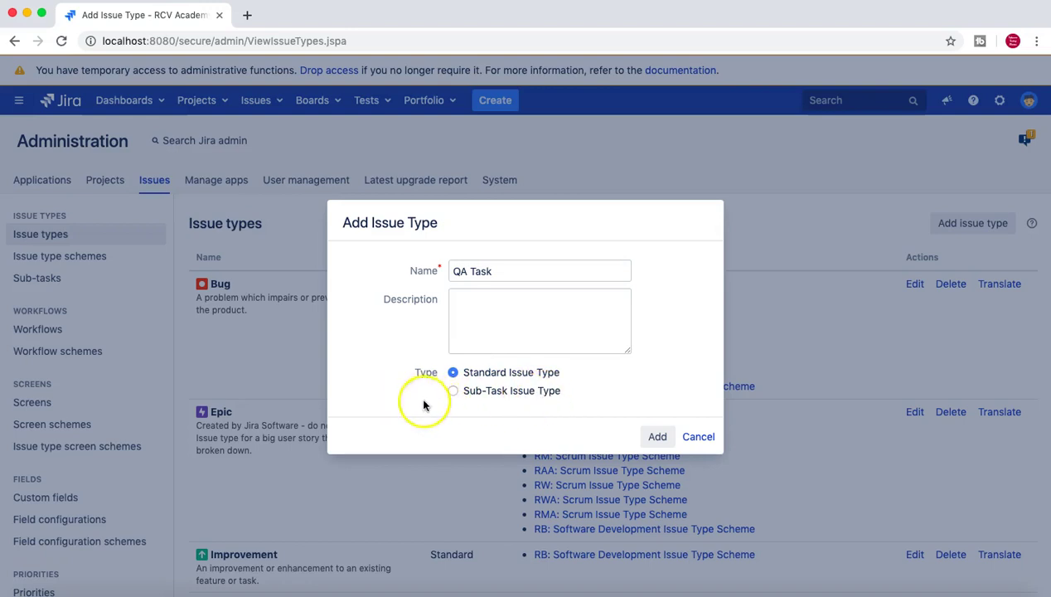
# Step: Set the type to Standard Issue Type, enter the description QA Task and add the new issue type
pyautogui.click(452, 390)
pyautogui.click(455, 373)
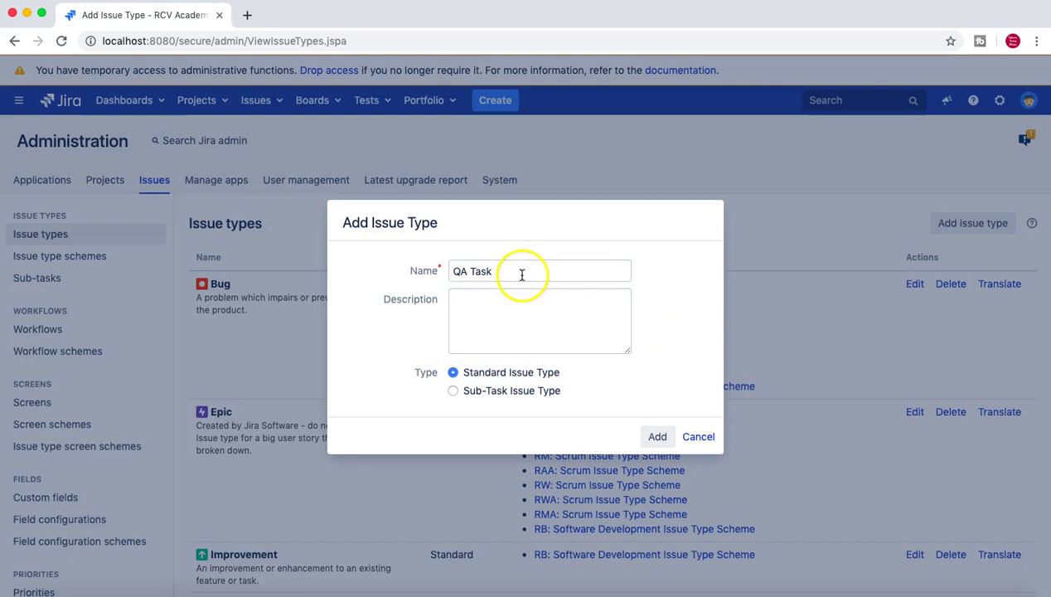
pyautogui.click(516, 304)
pyautogui.write('QA Task')
pyautogui.click(661, 438)
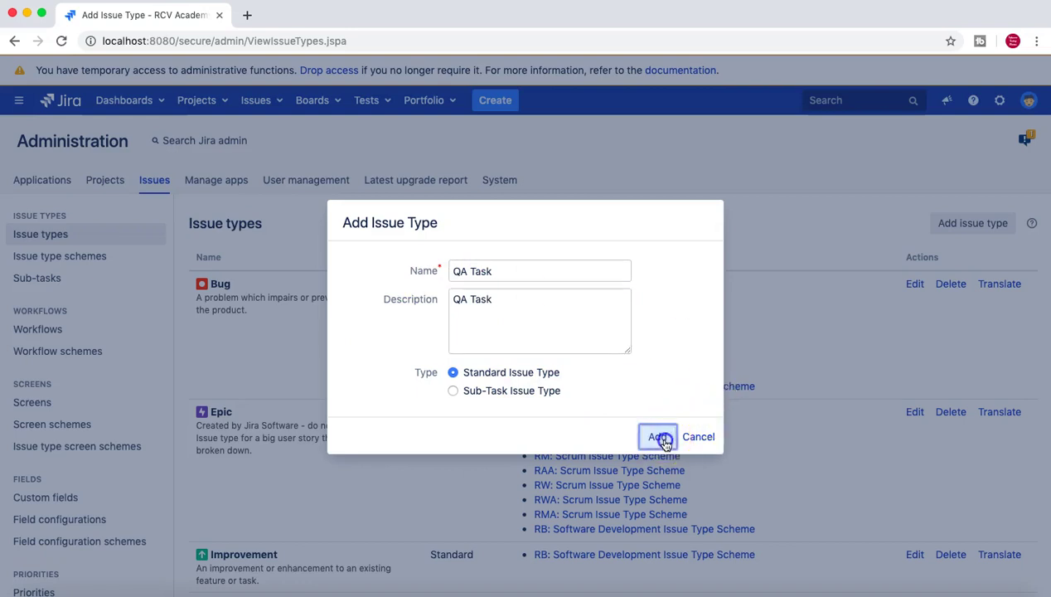
# Step: Check the new QA Task entry and its related scheme in the issue types list
pyautogui.scroll(-1, 666, 446)
pyautogui.scroll(-10, 665, 445)
pyautogui.moveTo(202, 197); pyautogui.dragTo(244, 207)
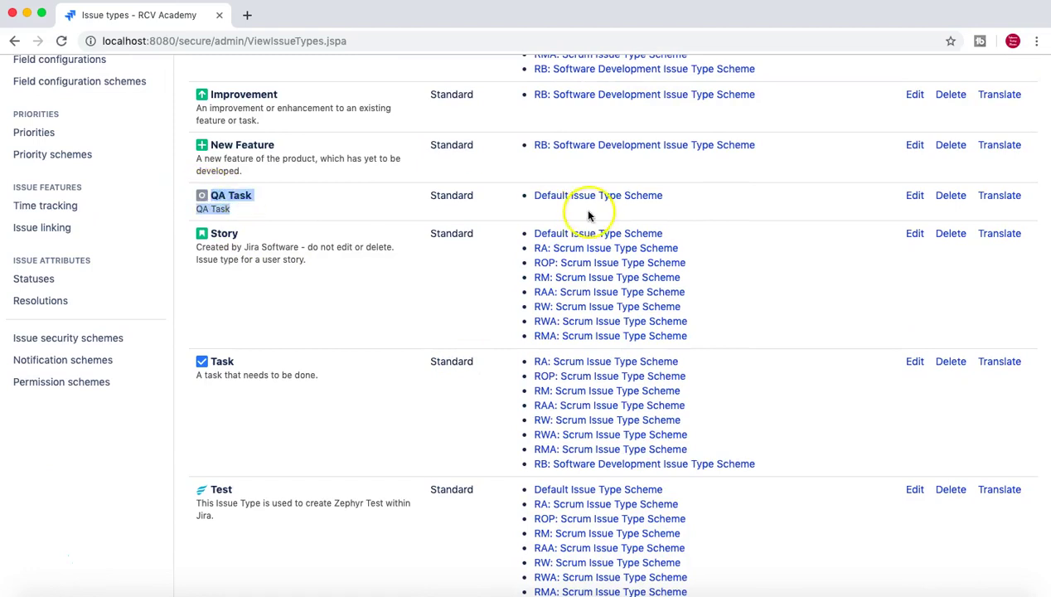
pyautogui.click(510, 205)
pyautogui.scroll(1, 603, 211)
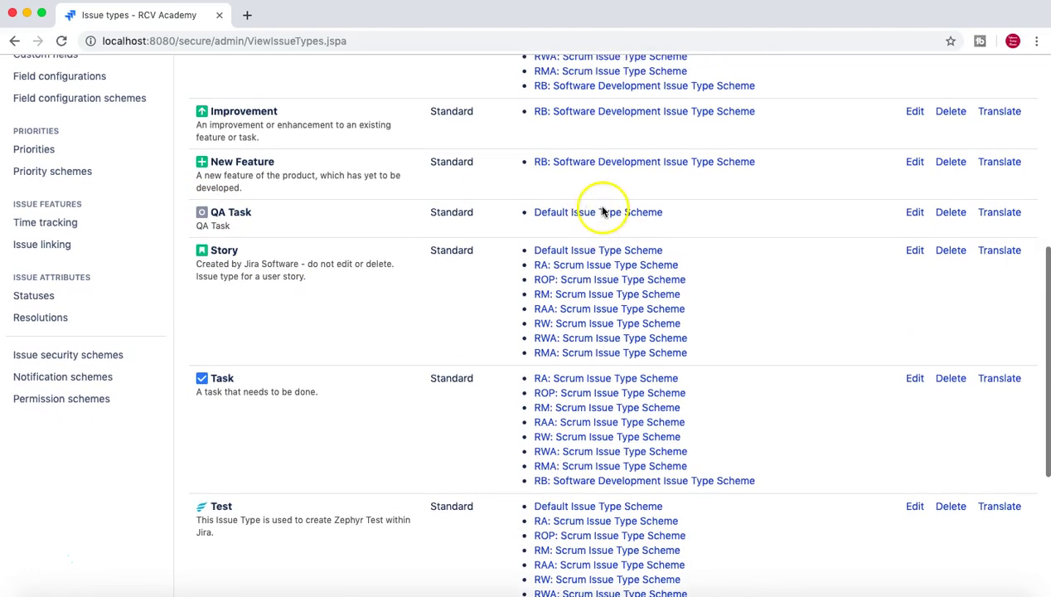
pyautogui.scroll(8, 759, 225)
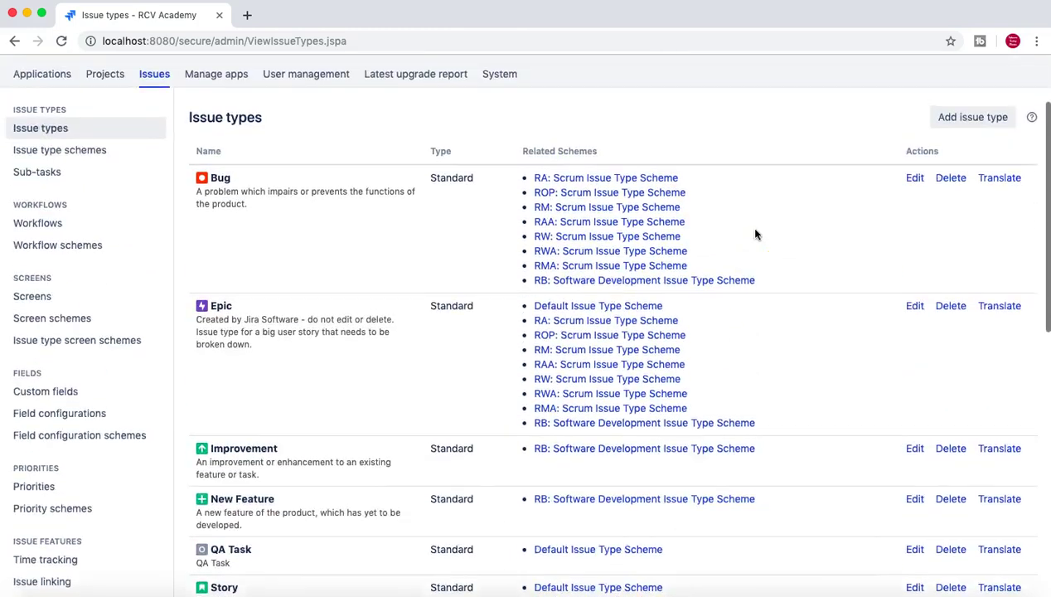
pyautogui.scroll(2, 755, 235)
# Step: Edit the QA Task issue type to use the purple avatar with text lines, and save the update
pyautogui.scroll(-5, 755, 234)
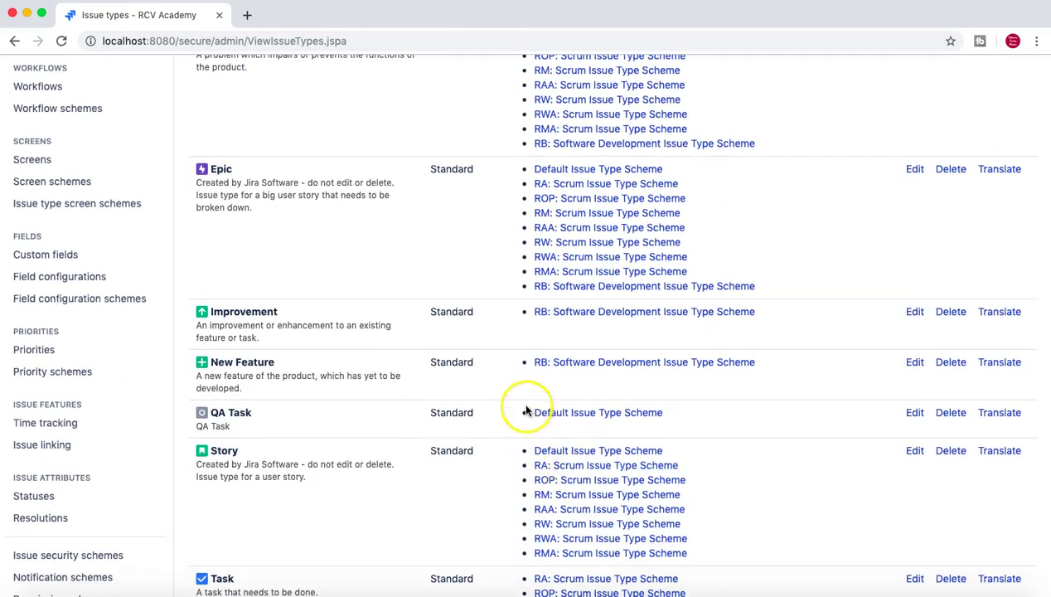
pyautogui.click(915, 412)
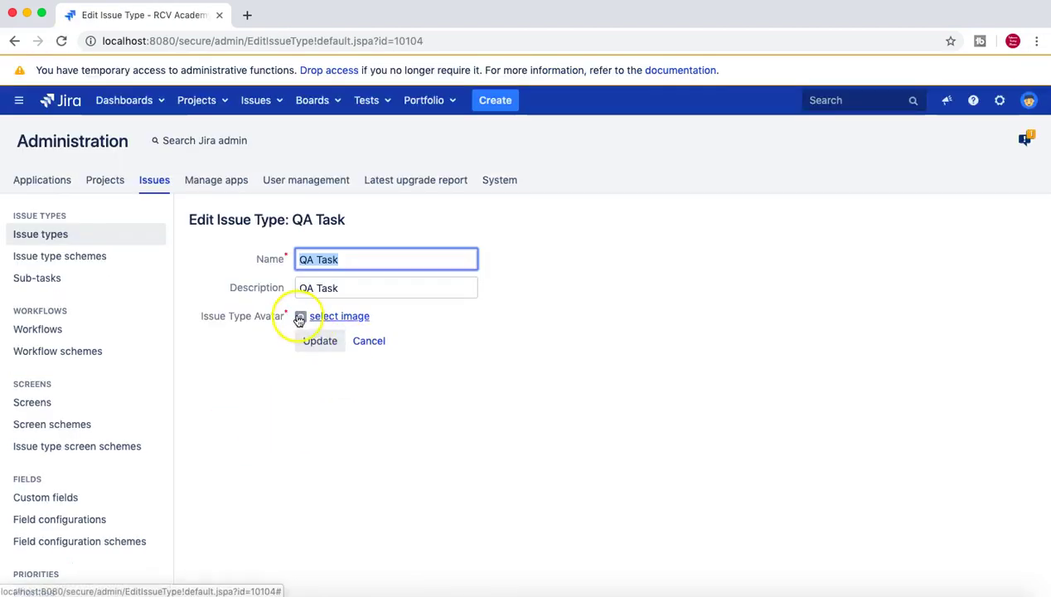
pyautogui.click(333, 320)
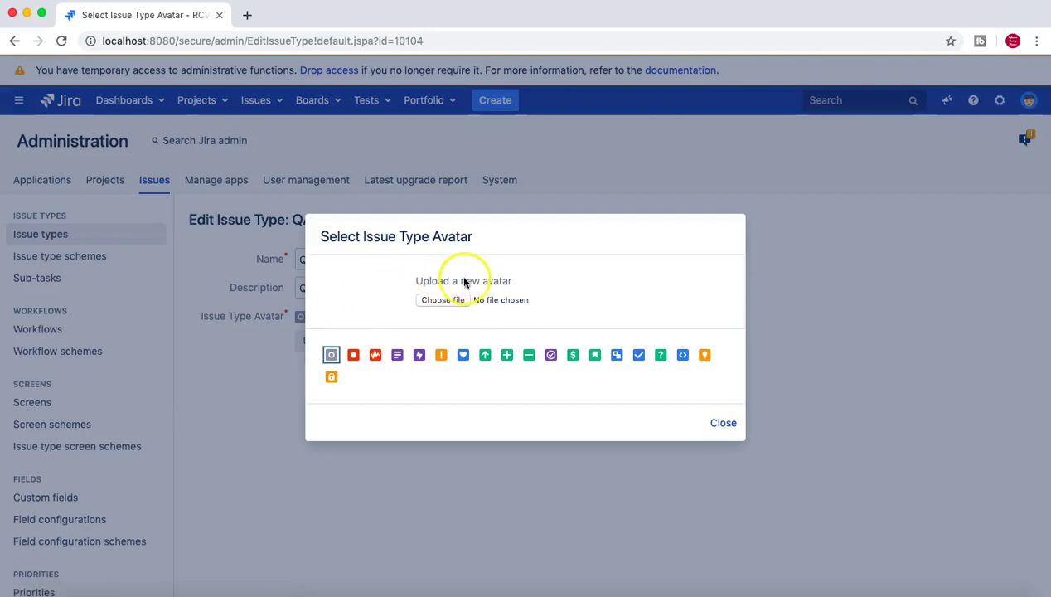
pyautogui.click(397, 355)
pyautogui.click(320, 342)
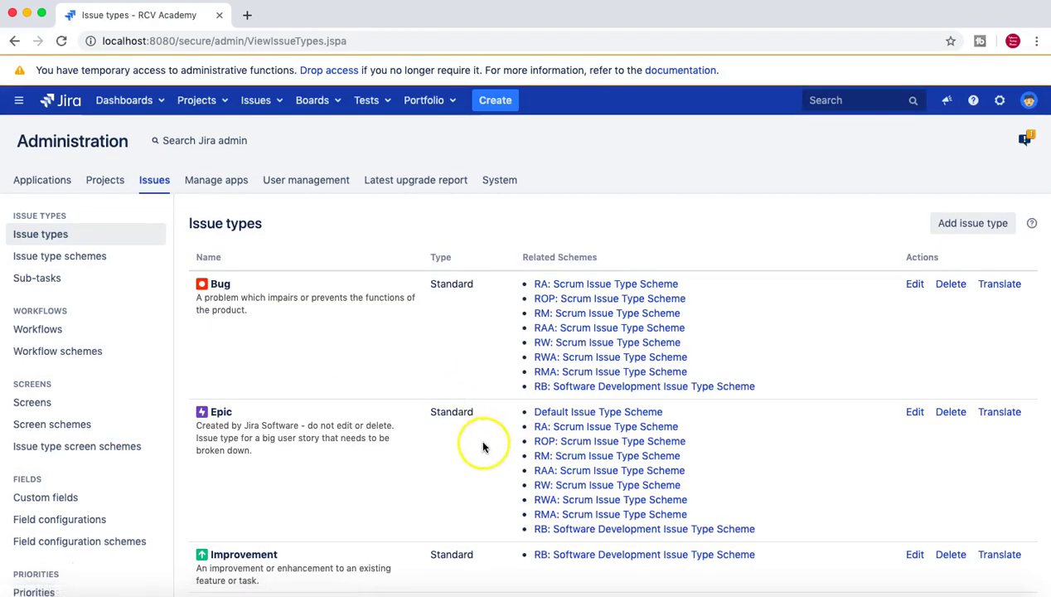
# Step: Check the QA Task entry's avatar in the issue types list and review the neighbouring types
pyautogui.scroll(-10, 484, 443)
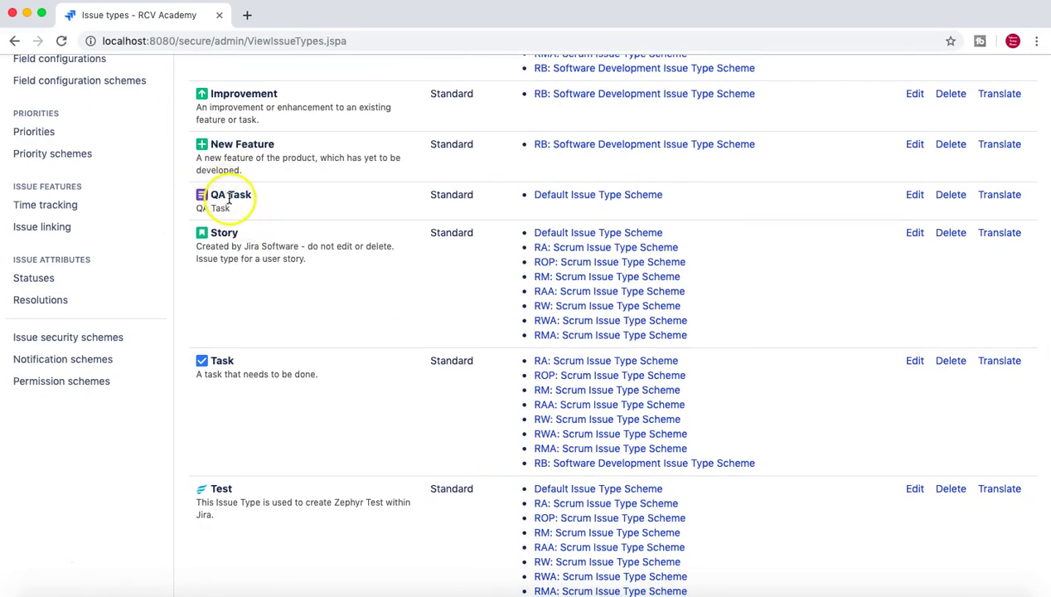
pyautogui.moveTo(228, 195); pyautogui.dragTo(237, 209)
pyautogui.scroll(2, 238, 209)
pyautogui.scroll(1, 238, 209)
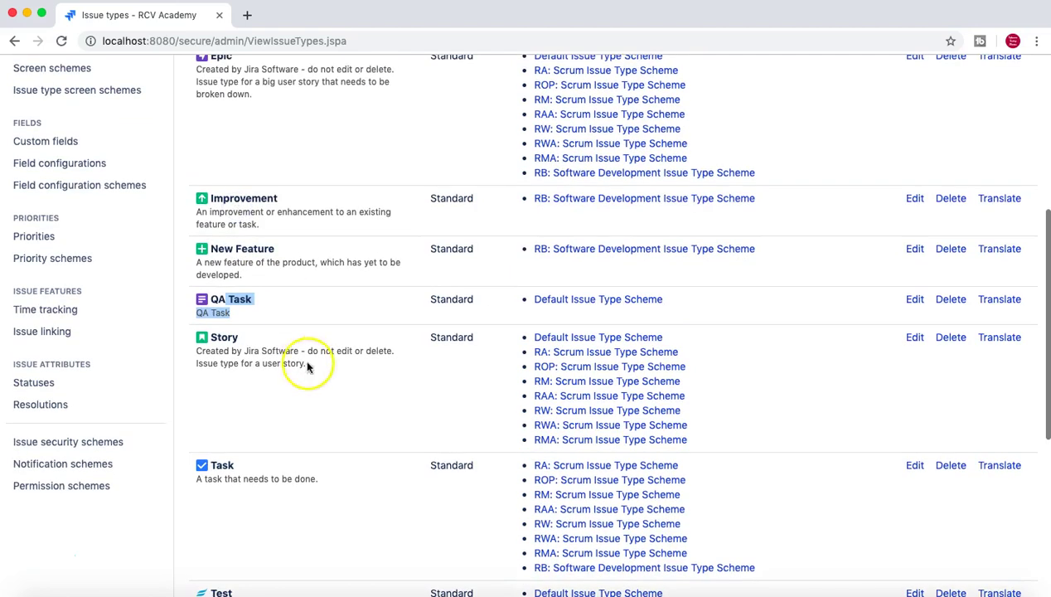
pyautogui.click(290, 308)
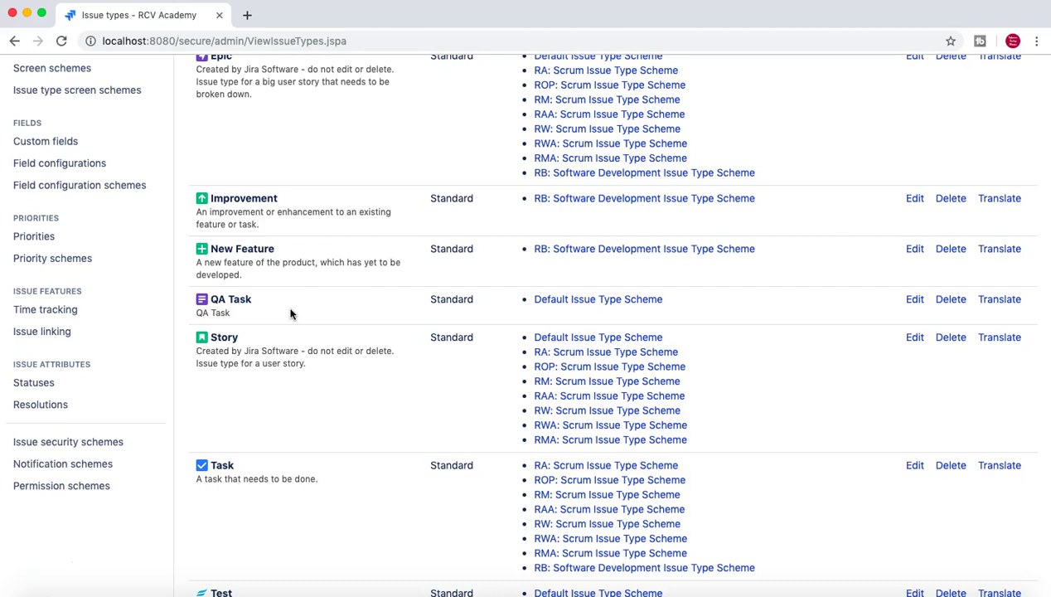
pyautogui.scroll(3, 292, 323)
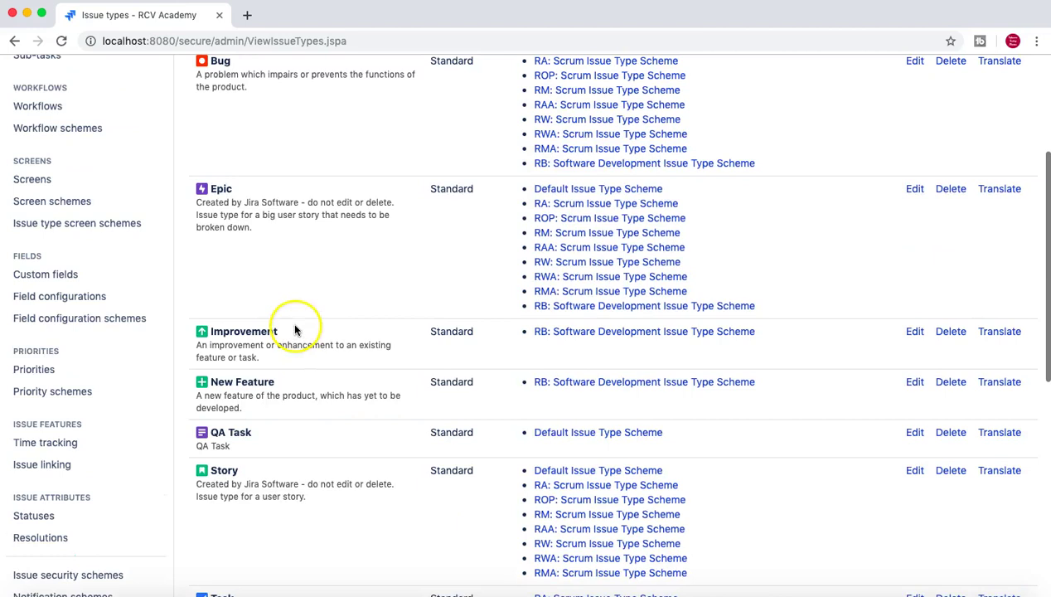
pyautogui.scroll(2, 319, 178)
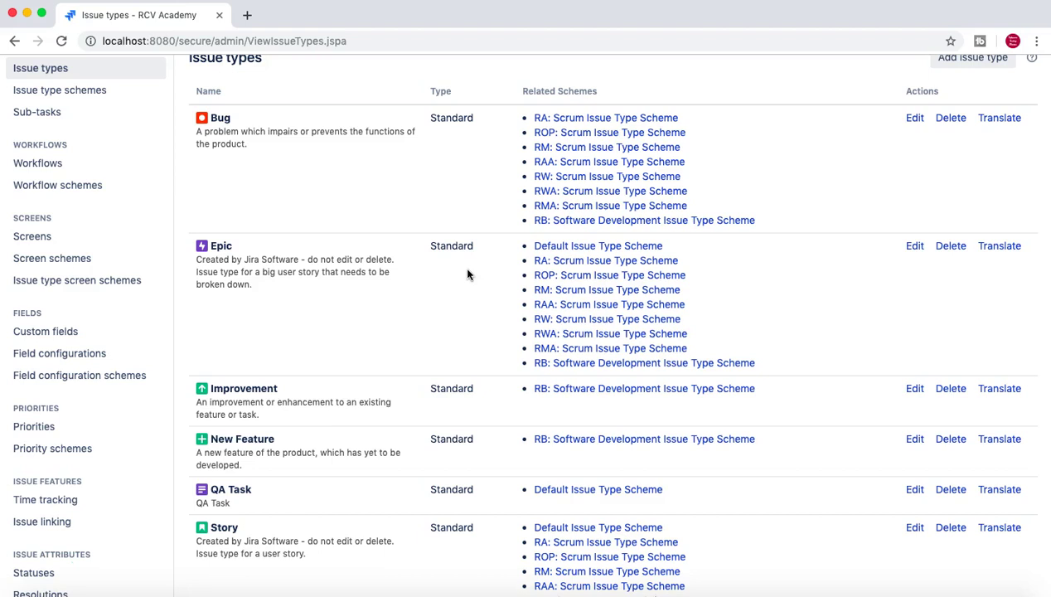
# Step: Check the QA Task issue type's name and description among the entries of the issue types list
pyautogui.scroll(-2, 352, 462)
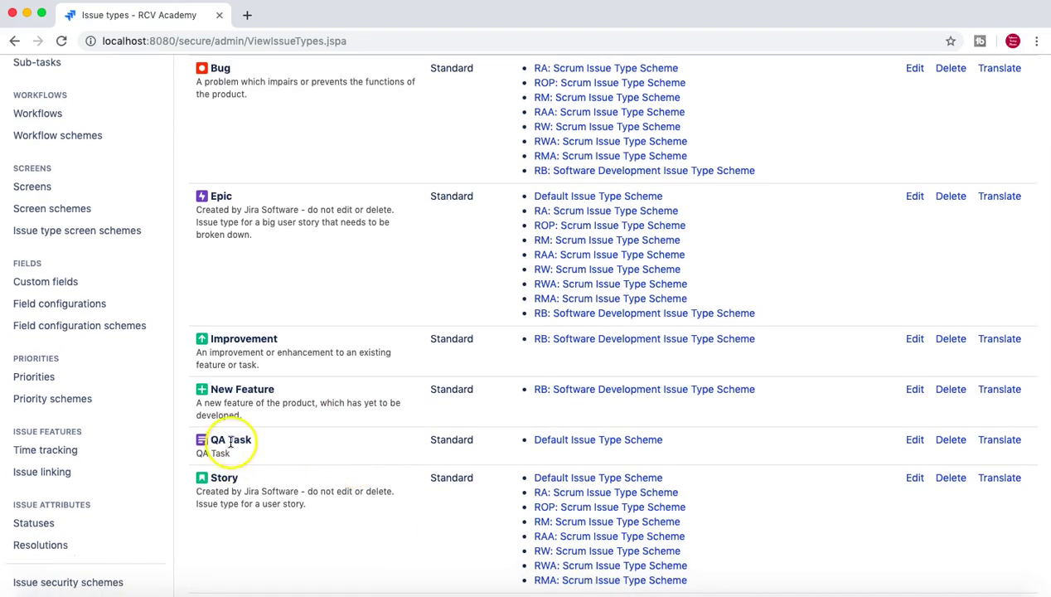
pyautogui.moveTo(229, 440); pyautogui.dragTo(235, 454)
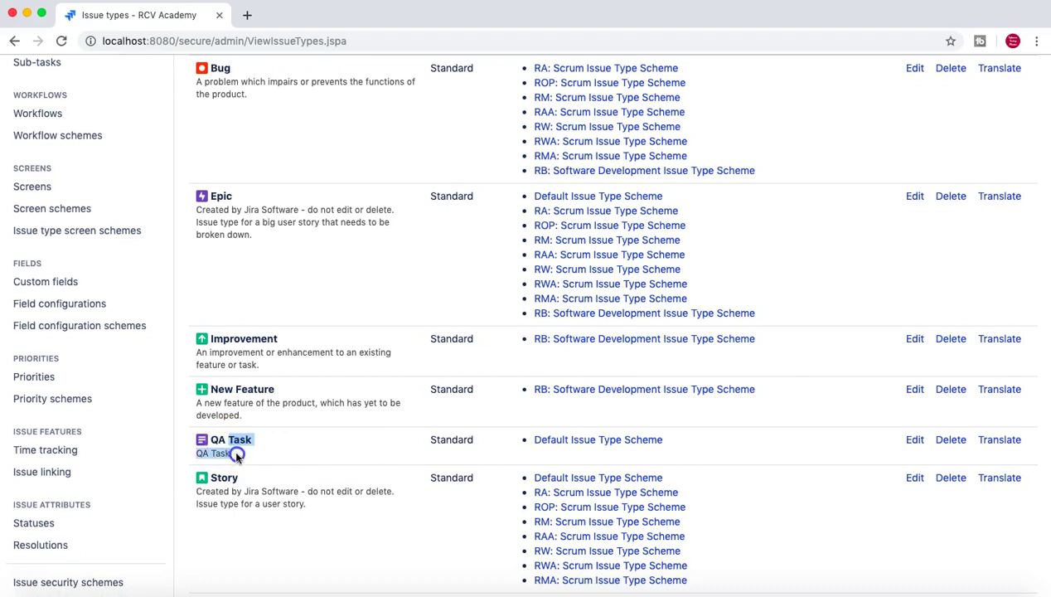
pyautogui.click(236, 456)
pyautogui.scroll(2, 235, 456)
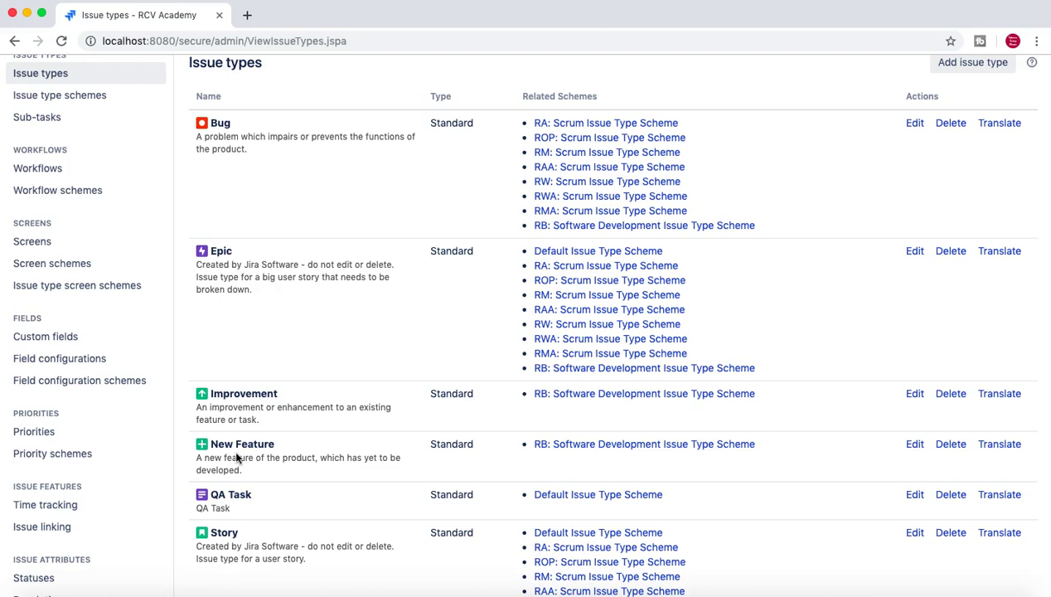
pyautogui.moveTo(197, 497); pyautogui.dragTo(276, 491)
# Step: Open the RCV Academy Online Portal (ROP) project from the recent projects
pyautogui.scroll(3, 277, 494)
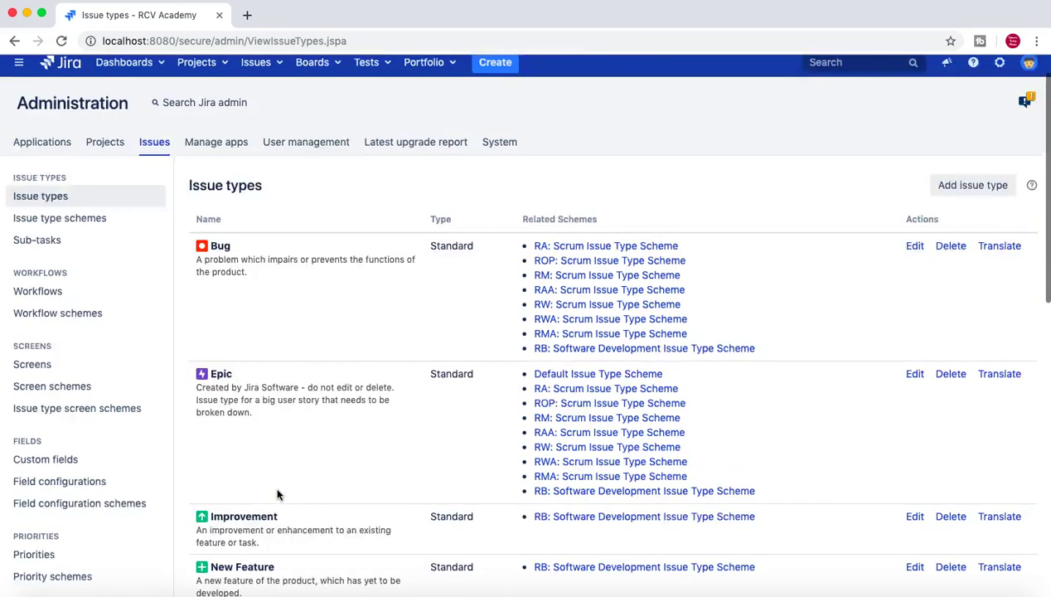
pyautogui.click(227, 104)
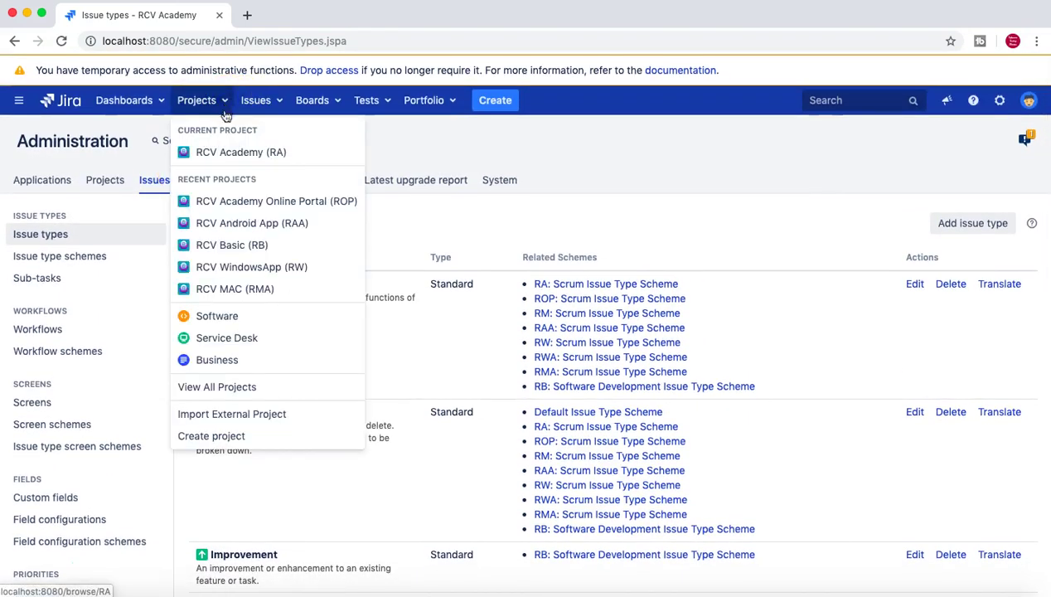
pyautogui.click(234, 198)
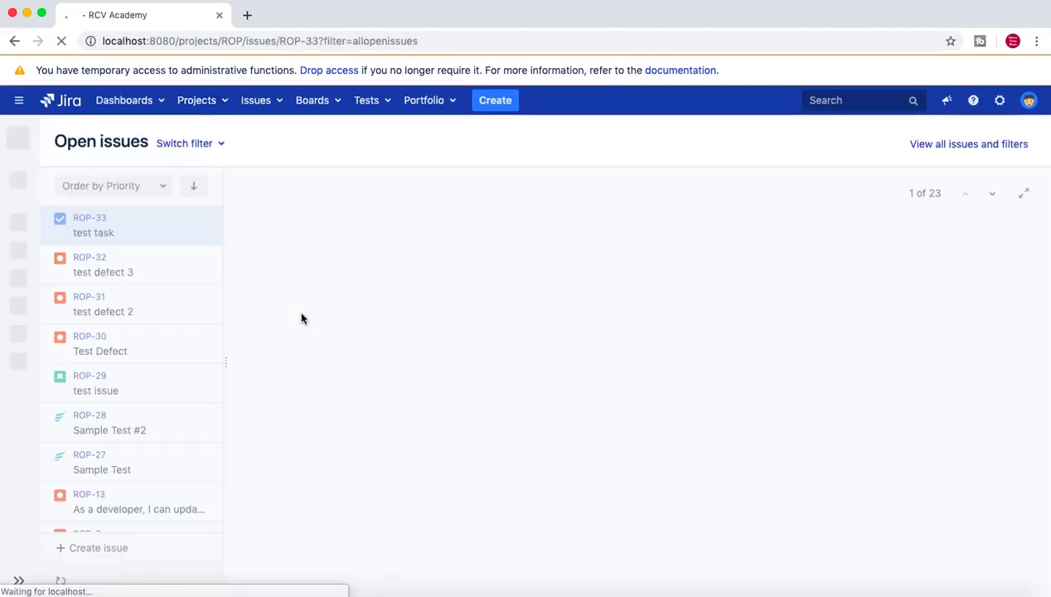
# Step: Check which issue types a new issue in RCV Academy Online Portal can use, and cancel the issue form
pyautogui.click(495, 102)
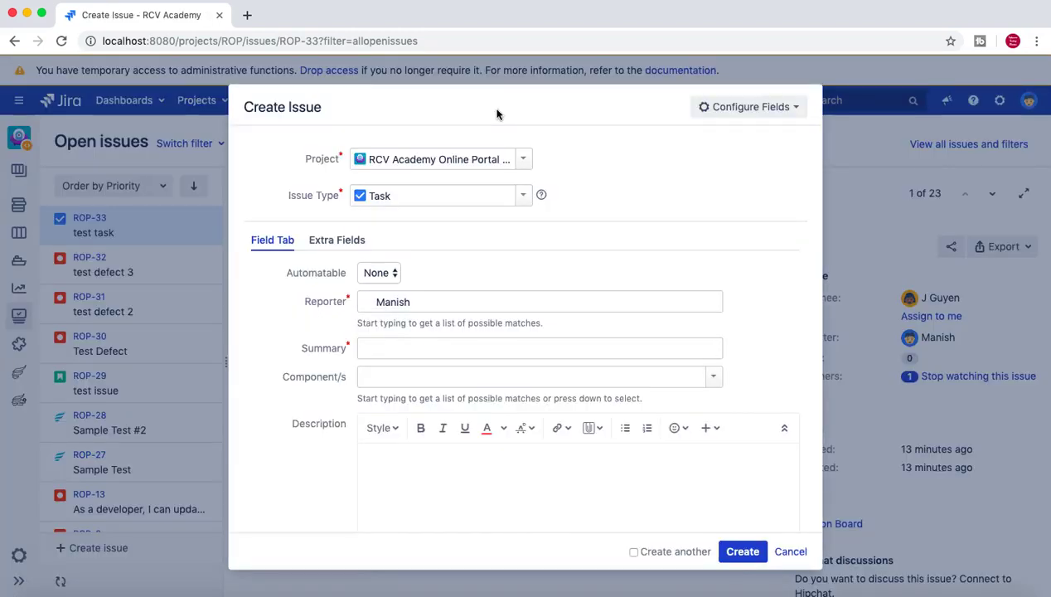
pyautogui.click(523, 198)
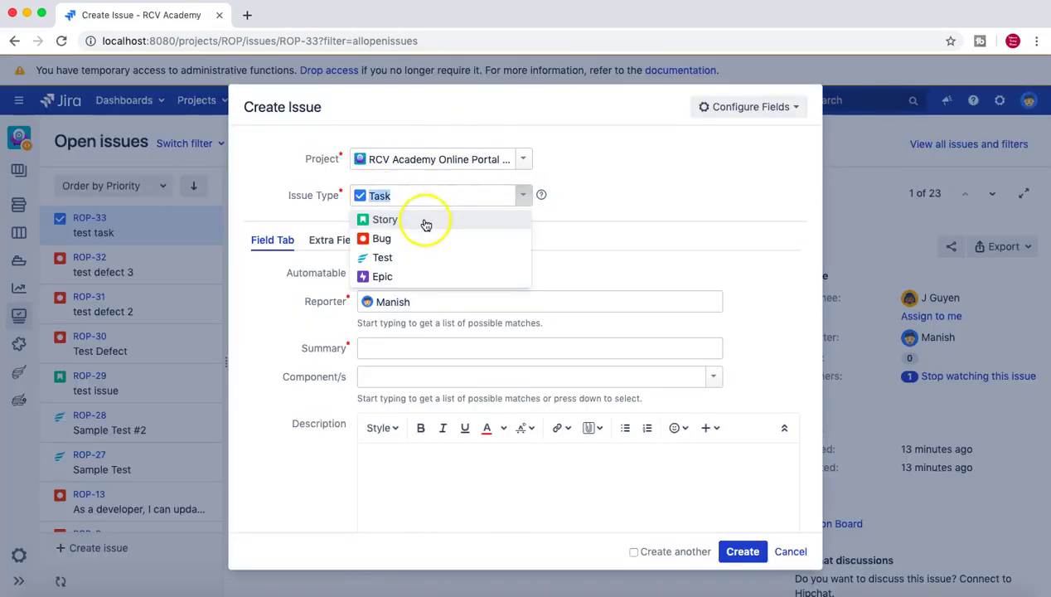
pyautogui.click(612, 162)
pyautogui.click(790, 552)
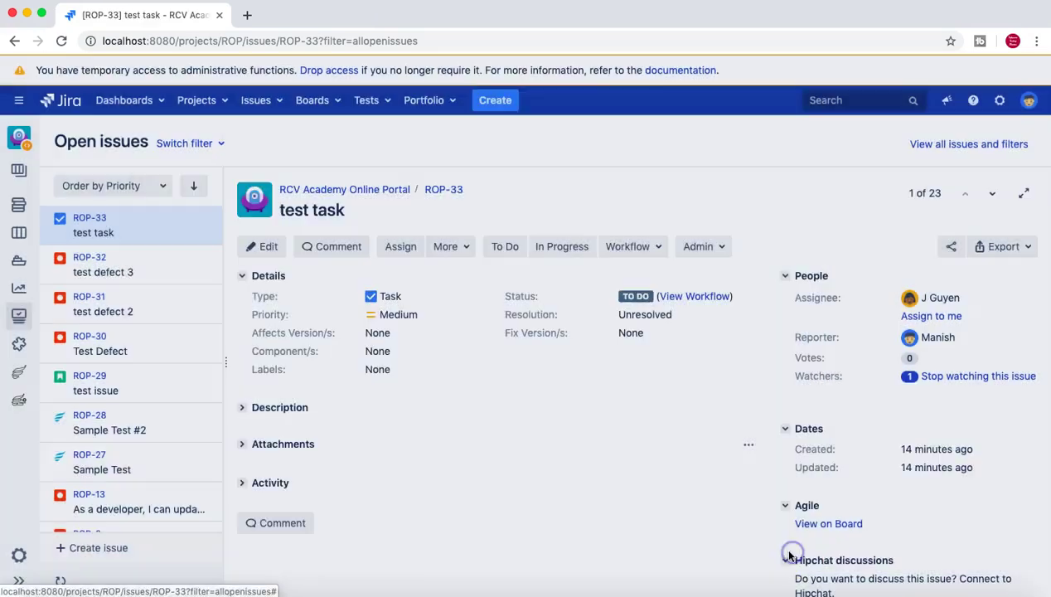
# Step: Open the project's settings and review the issue types in the ROP: Scrum Issue Type Scheme
pyautogui.click(17, 556)
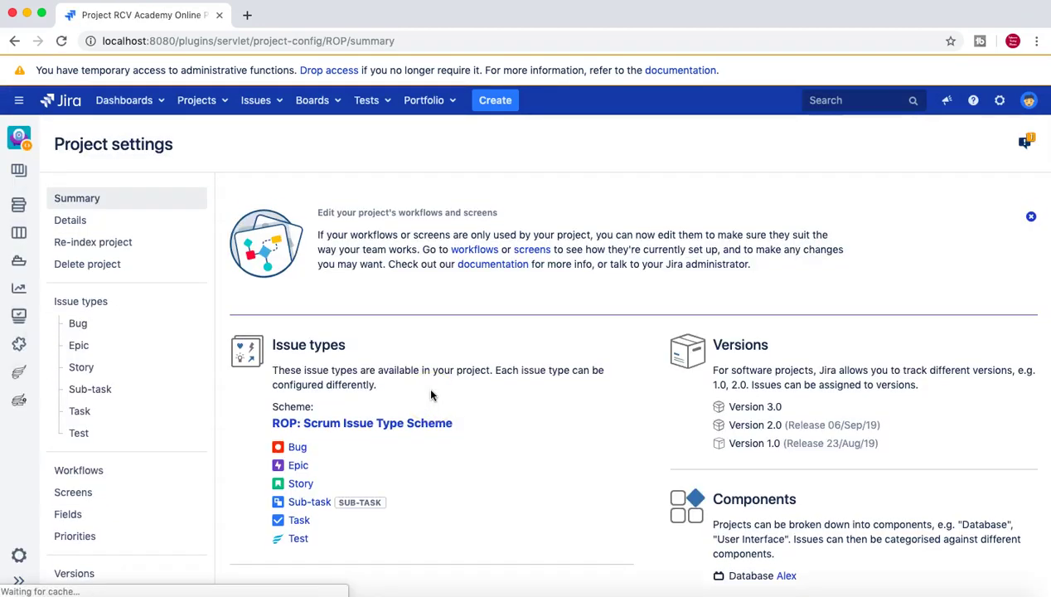
pyautogui.scroll(-2, 428, 390)
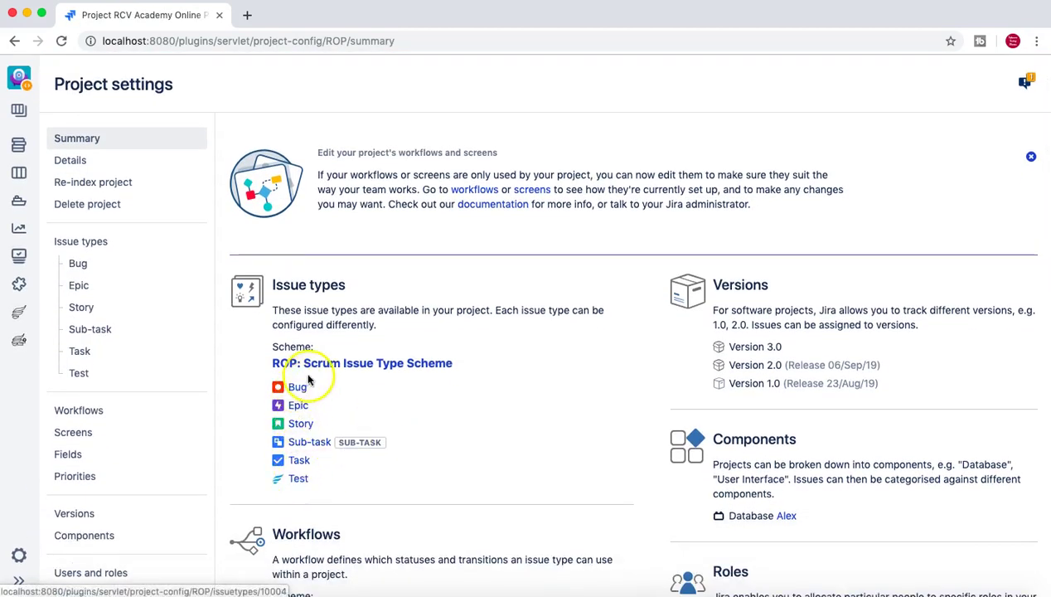
pyautogui.scroll(1, 350, 340)
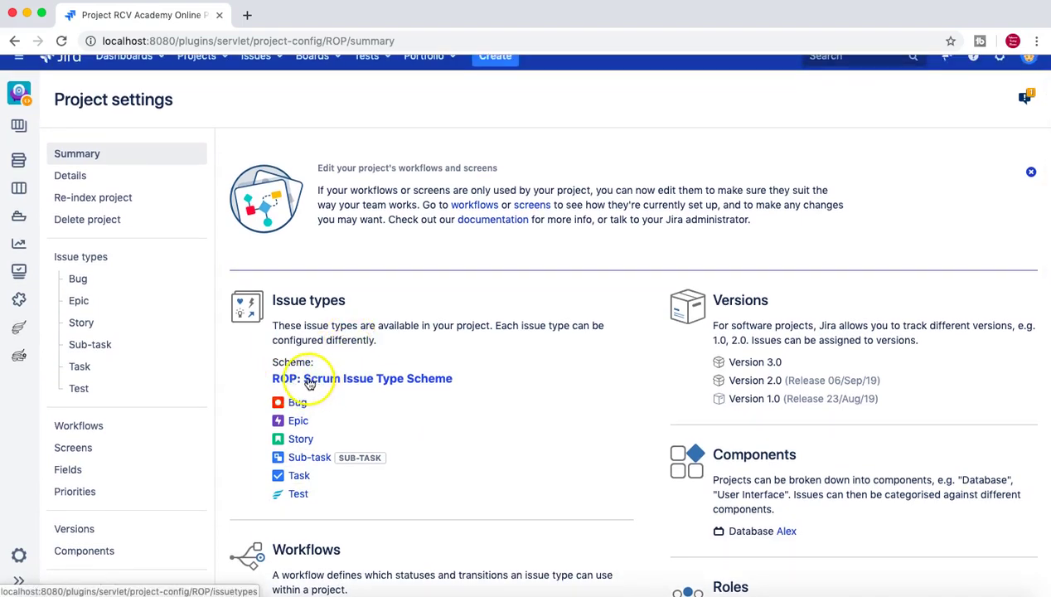
pyautogui.click(369, 380)
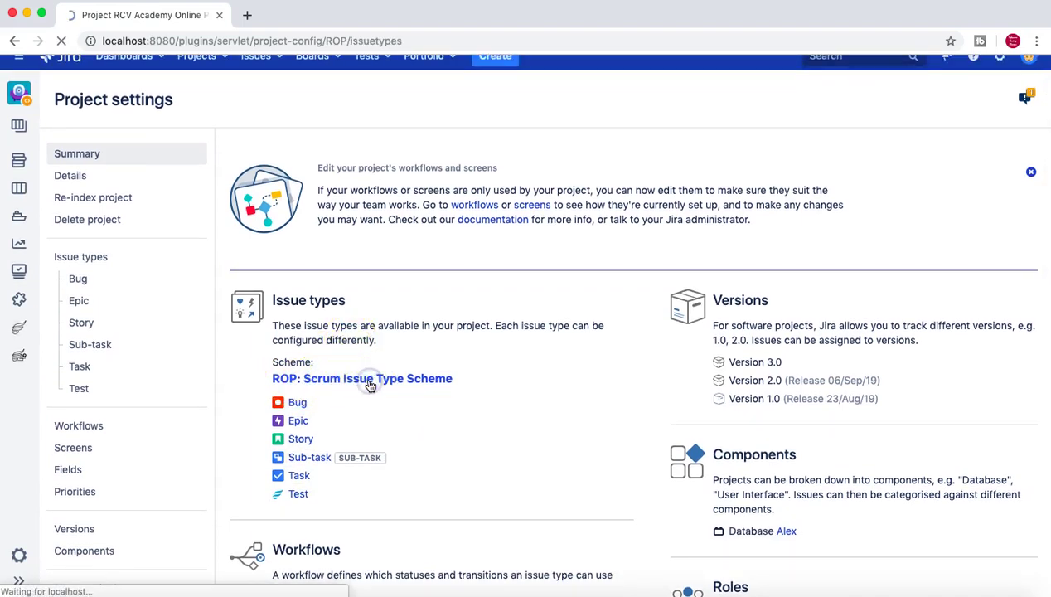
pyautogui.scroll(-3, 473, 355)
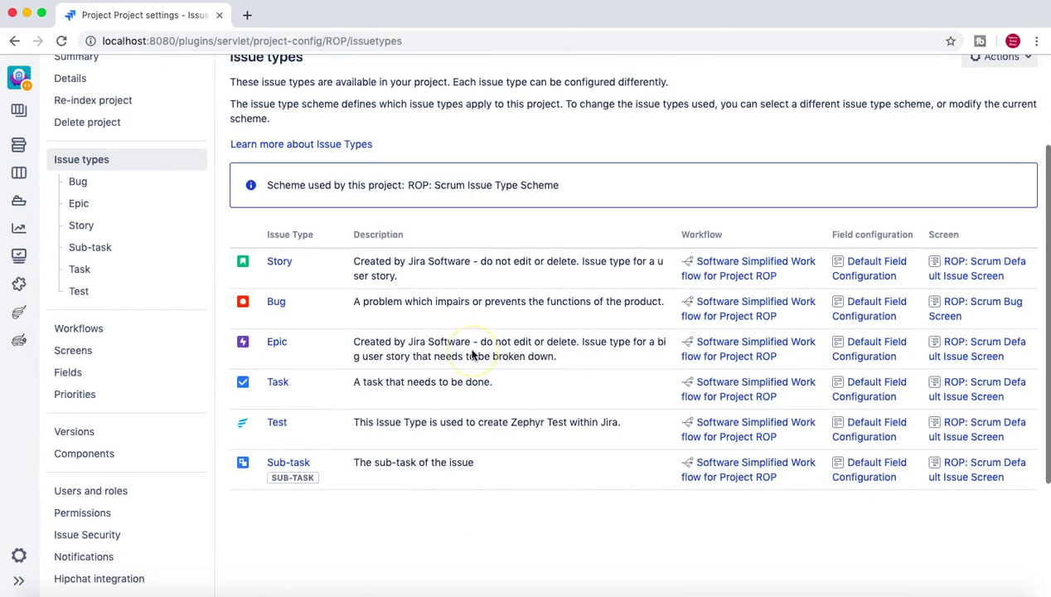
pyautogui.scroll(2, 472, 355)
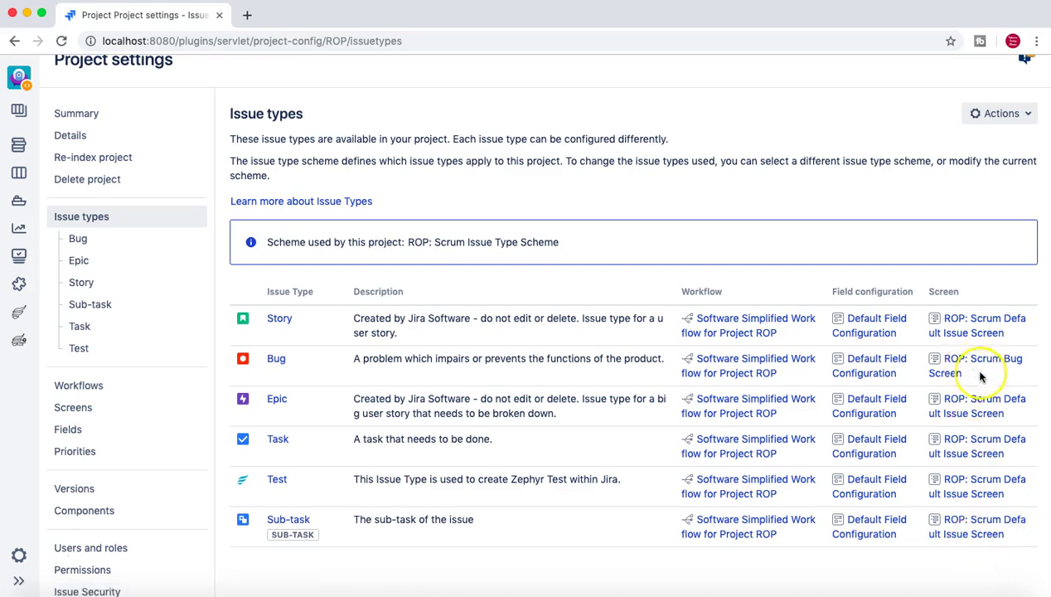
# Step: Edit the project's issue types and add QA Task to the current scheme directly below Task
pyautogui.click(1028, 121)
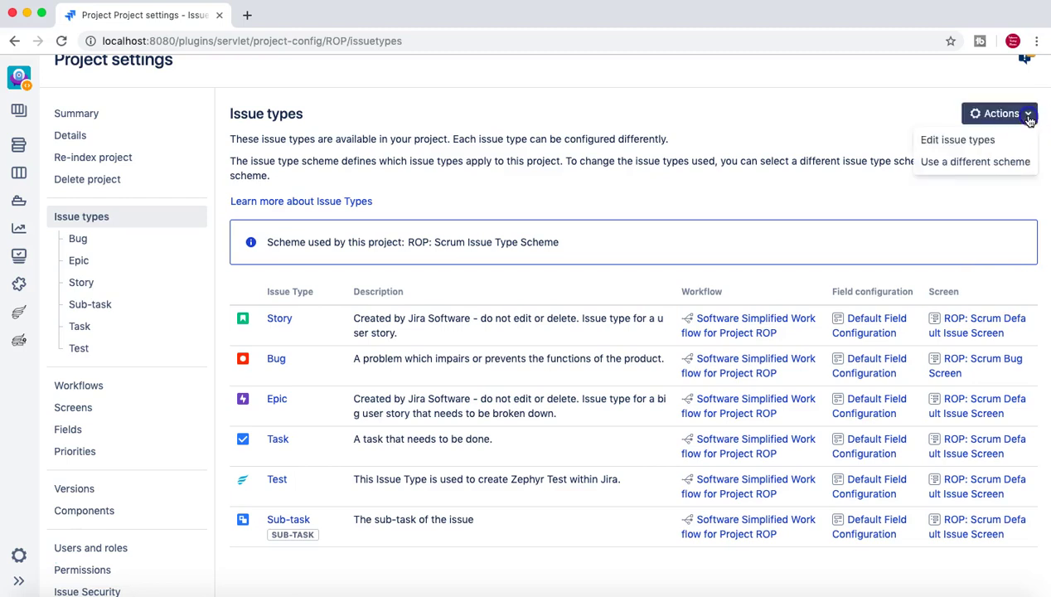
pyautogui.click(994, 147)
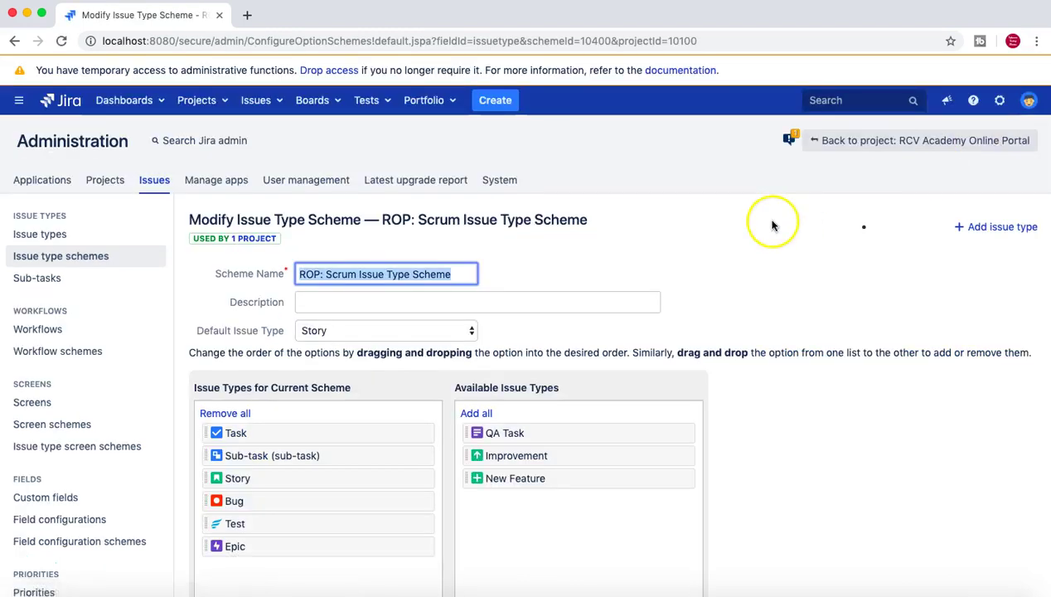
pyautogui.scroll(-2, 772, 223)
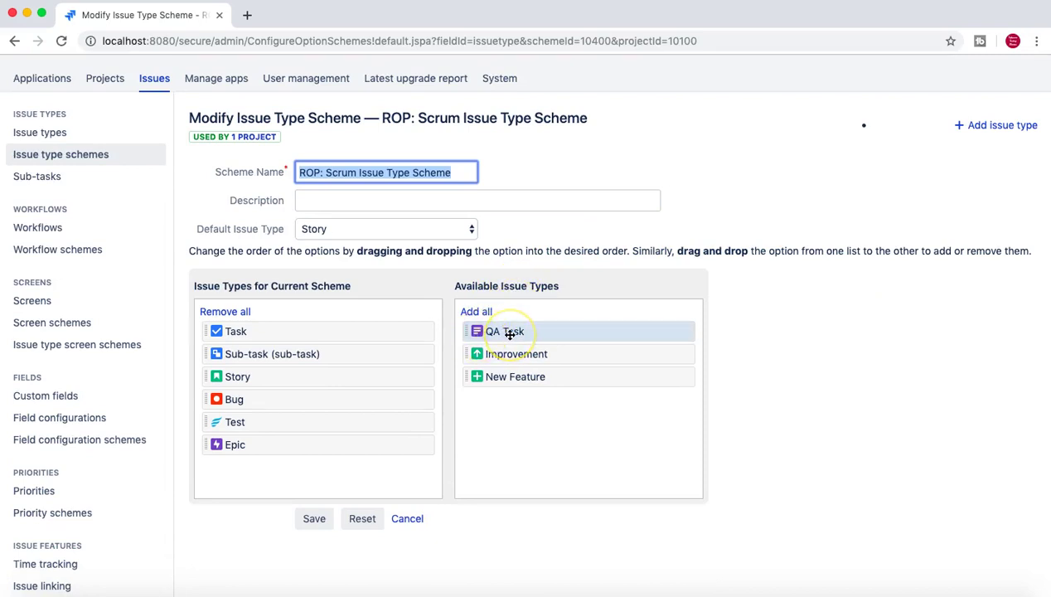
pyautogui.scroll(1, 500, 329)
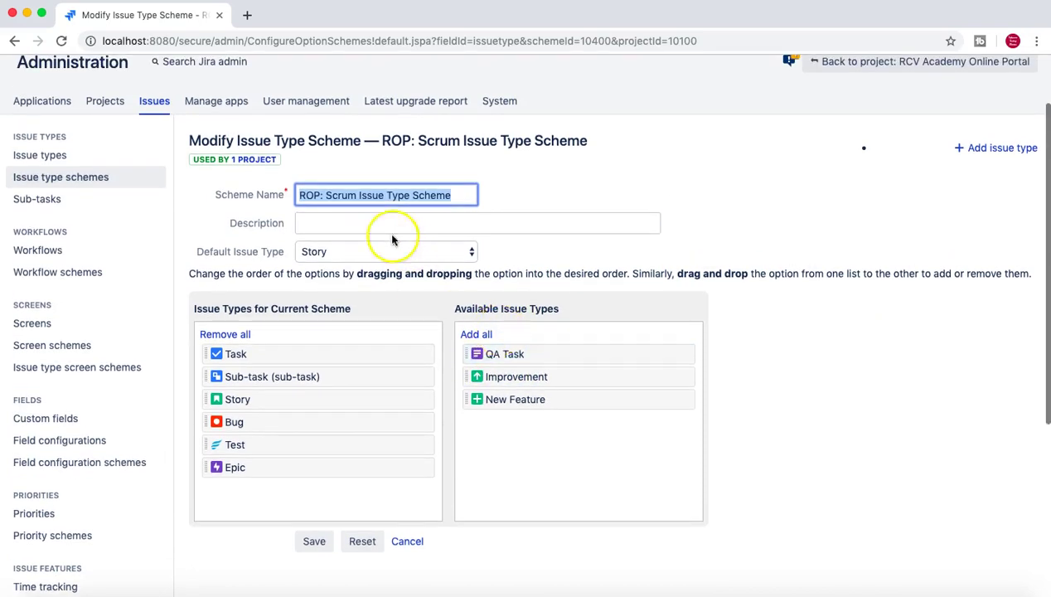
pyautogui.moveTo(302, 196); pyautogui.dragTo(534, 191)
pyautogui.moveTo(501, 354); pyautogui.dragTo(289, 379)
pyautogui.scroll(1, 288, 369)
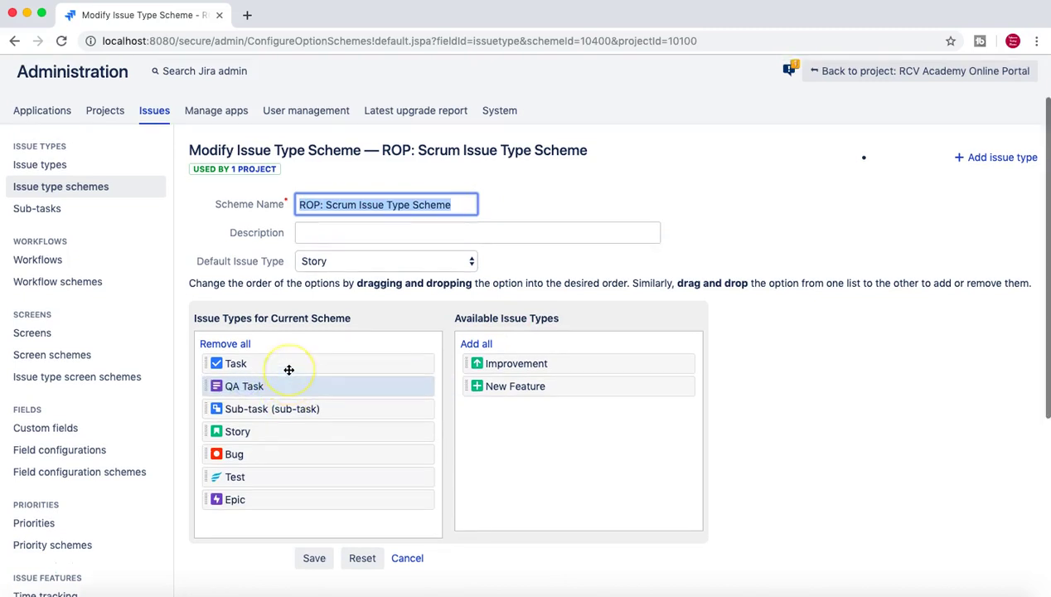
pyautogui.click(552, 187)
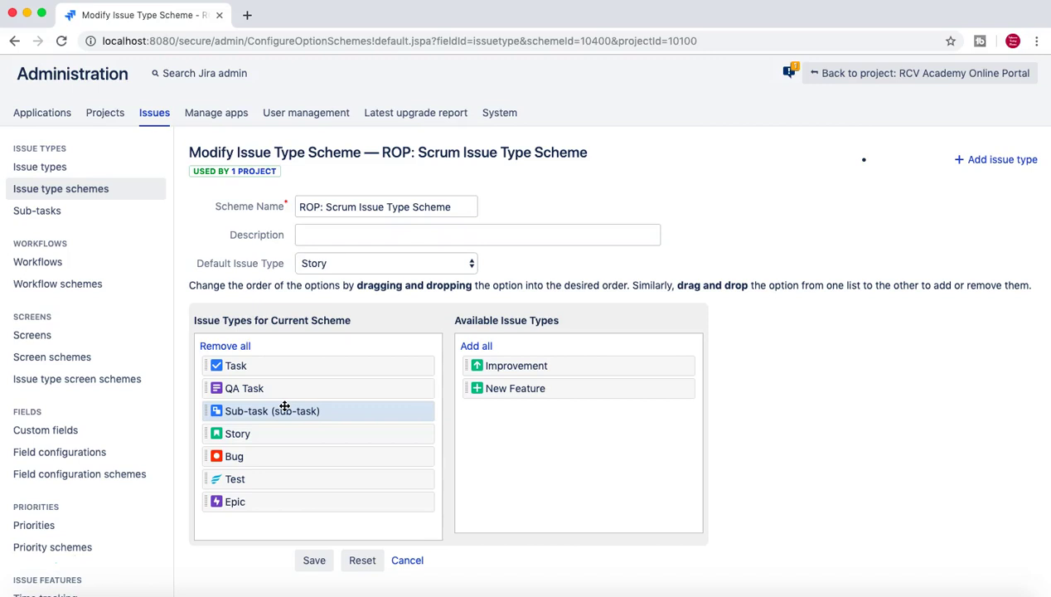
# Step: Reorder the scheme's issue types as Epic, Story, Task, QA Task, Test, Sub-task, Bug, and save the scheme
pyautogui.moveTo(245, 504)
pyautogui.mouseDown()
pyautogui.moveTo(242, 359)
pyautogui.moveTo(249, 370)
pyautogui.mouseUp()
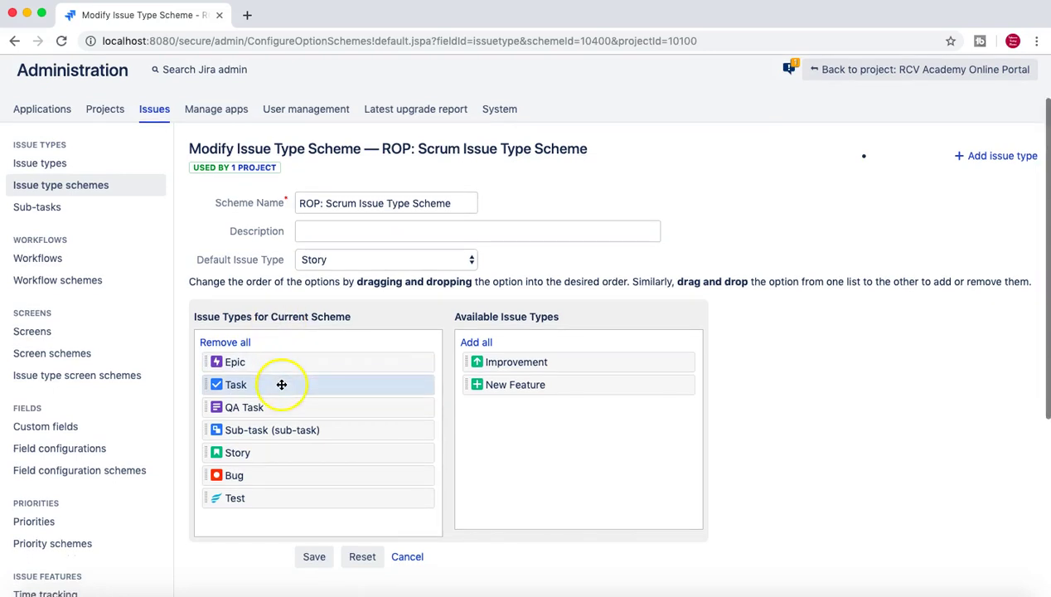
pyautogui.scroll(-1, 280, 382)
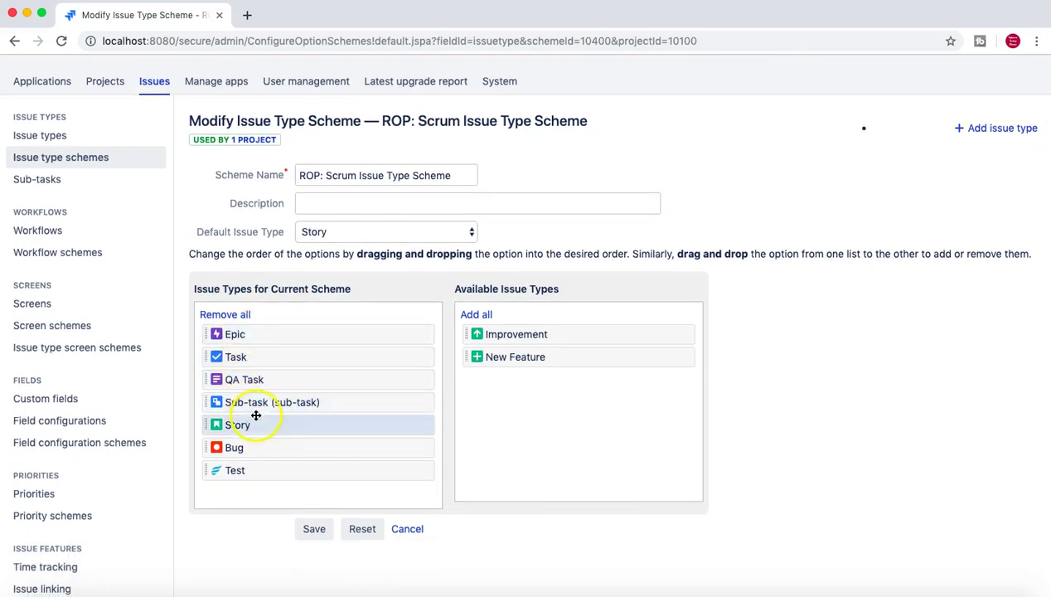
pyautogui.moveTo(249, 424); pyautogui.dragTo(251, 358)
pyautogui.moveTo(244, 449); pyautogui.dragTo(242, 424)
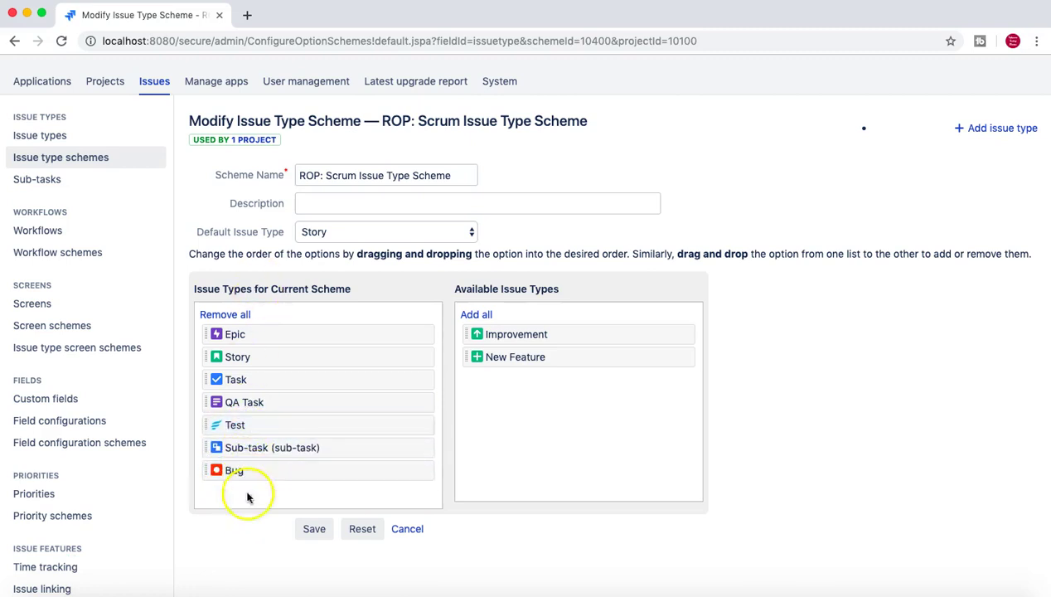
pyautogui.click(314, 530)
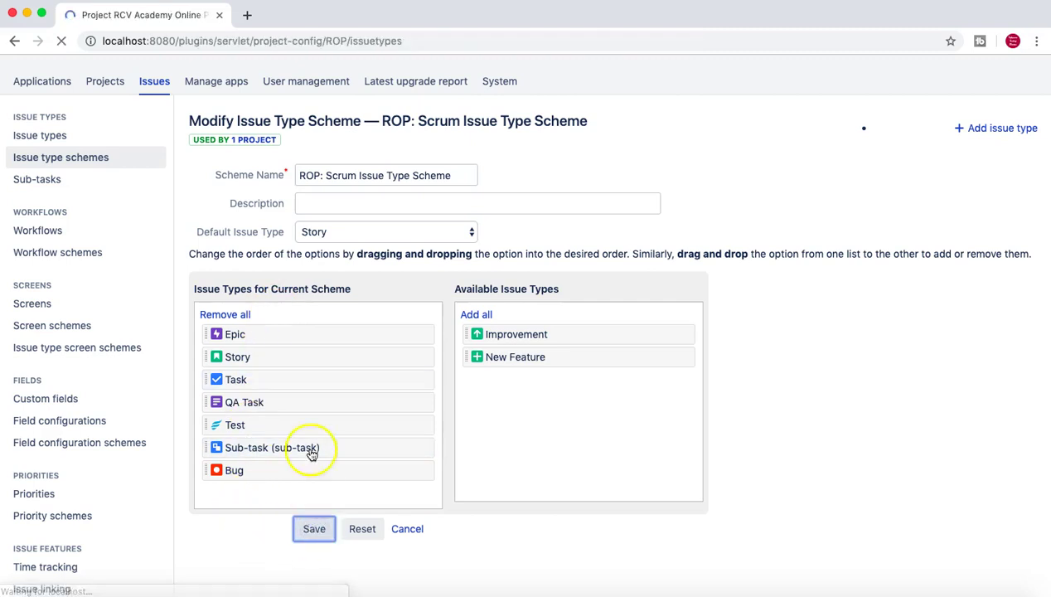
pyautogui.scroll(-5, 467, 348)
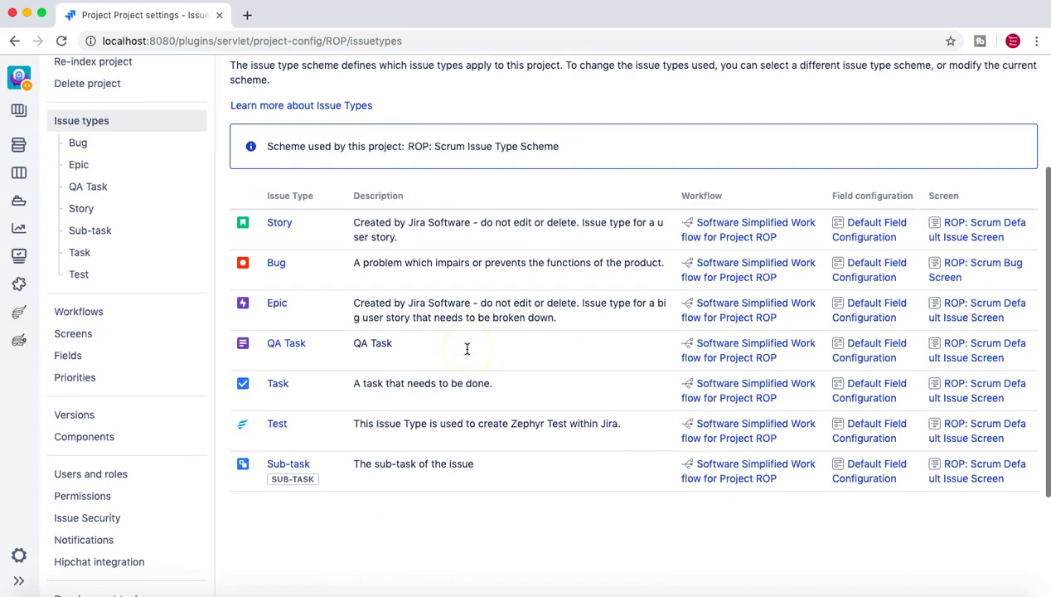
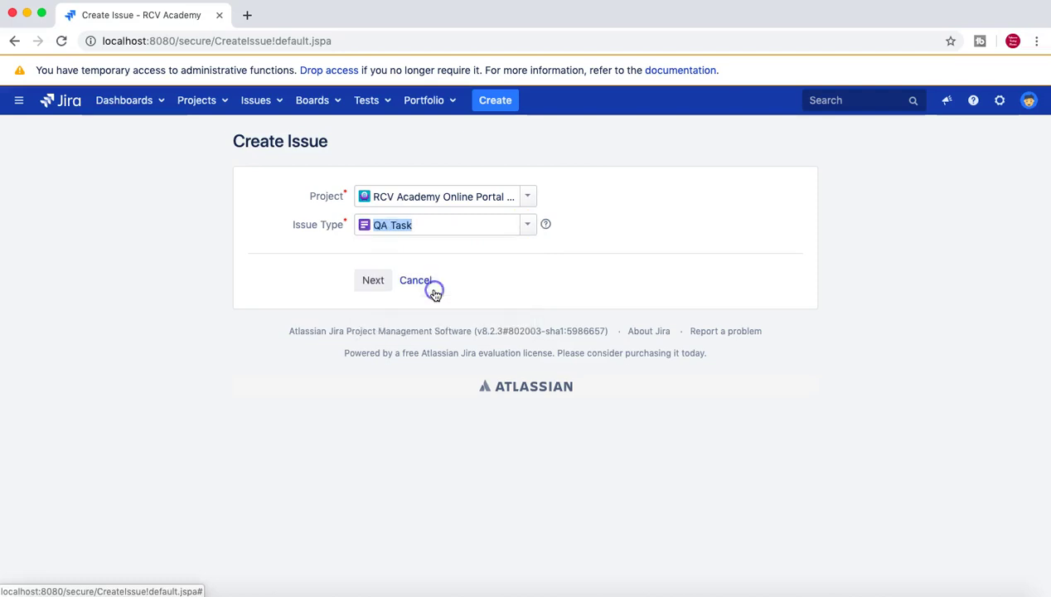
# Step: Create a QA Task issue in RCV Academy Online Portal with the summary "test qa task"
pyautogui.click(372, 284)
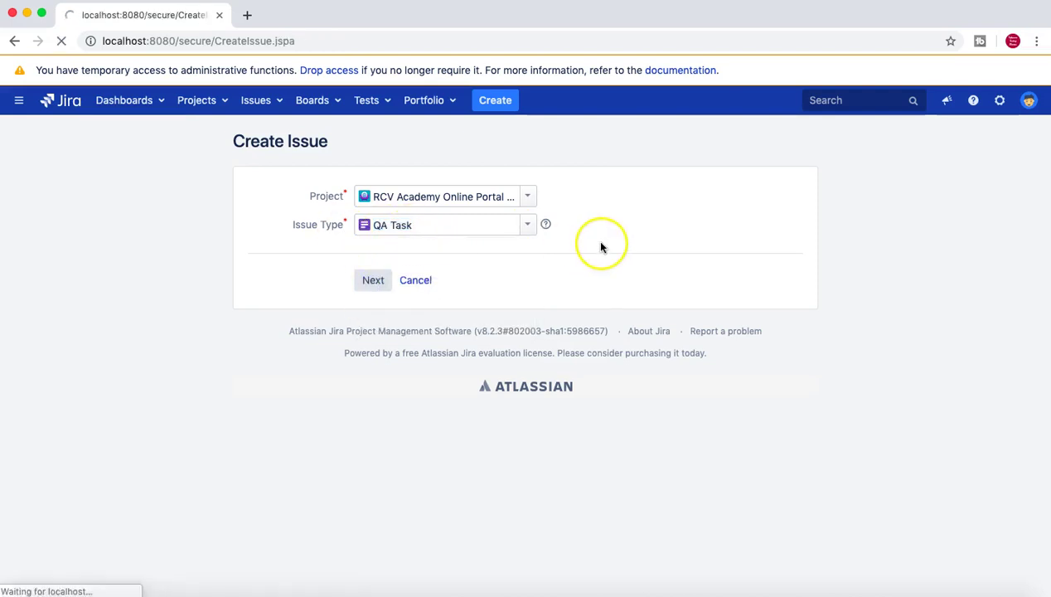
pyautogui.click(407, 356)
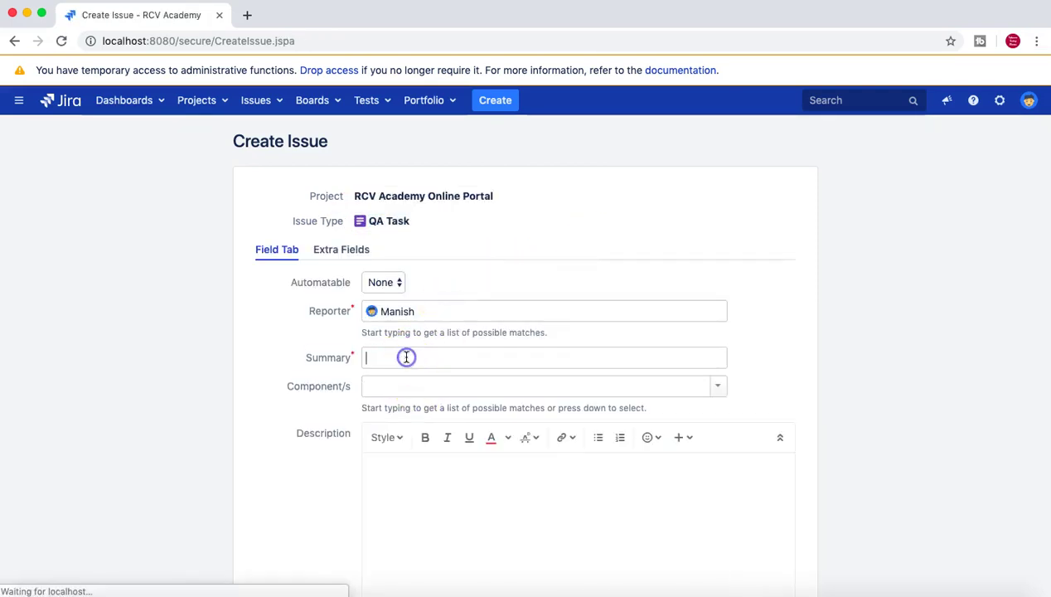
pyautogui.write('test qa task')
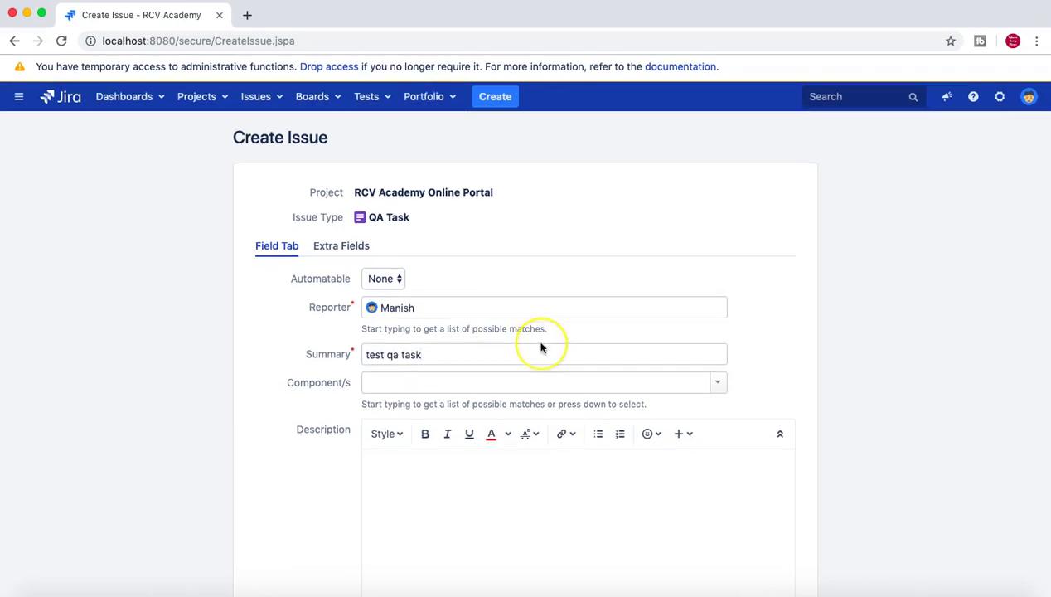
pyautogui.scroll(-10, 539, 346)
pyautogui.click(377, 479)
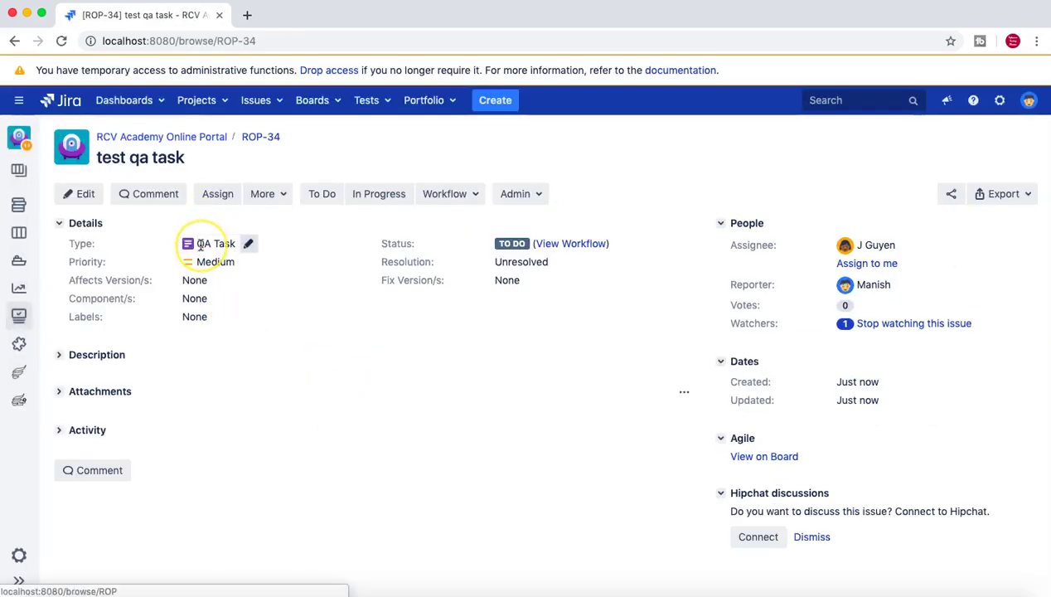
# Step: Check which issue types RCV Basic (RB) offers when creating an issue, and discard the form
pyautogui.click(498, 106)
pyautogui.click(523, 158)
pyautogui.click(469, 241)
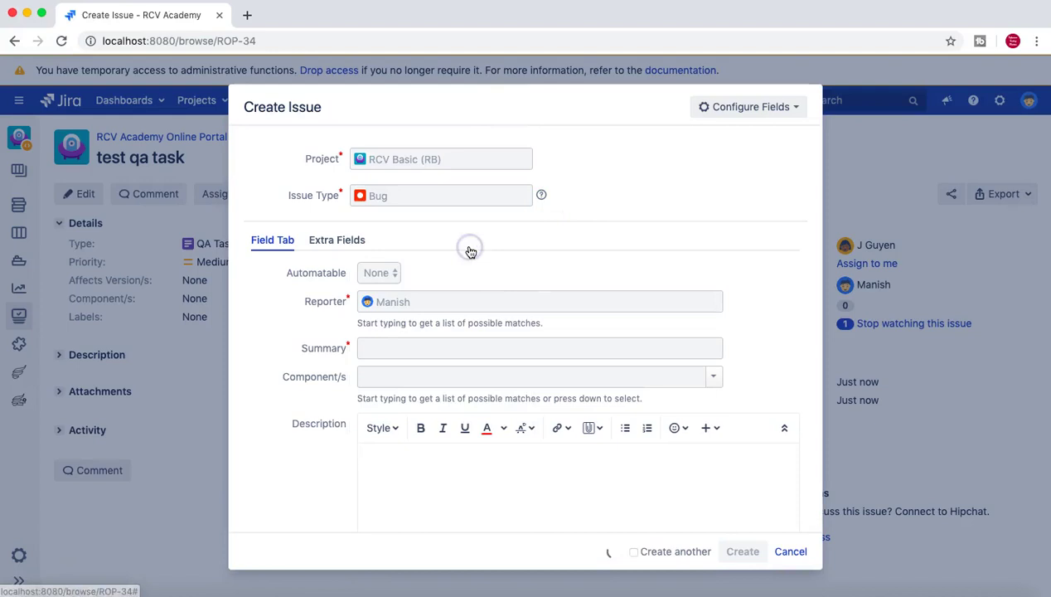
pyautogui.click(525, 197)
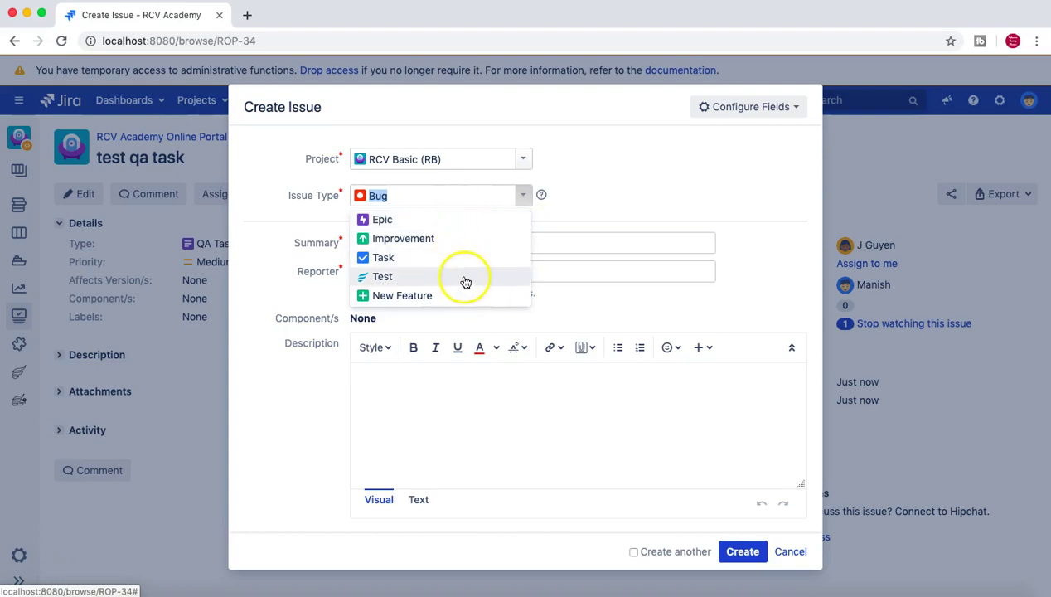
pyautogui.click(635, 154)
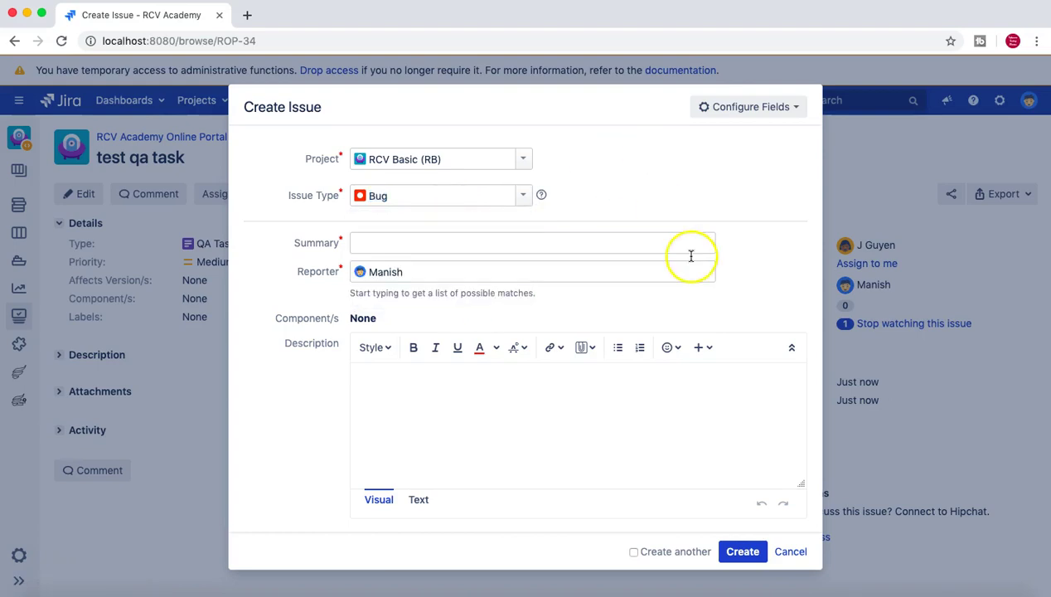
pyautogui.click(791, 551)
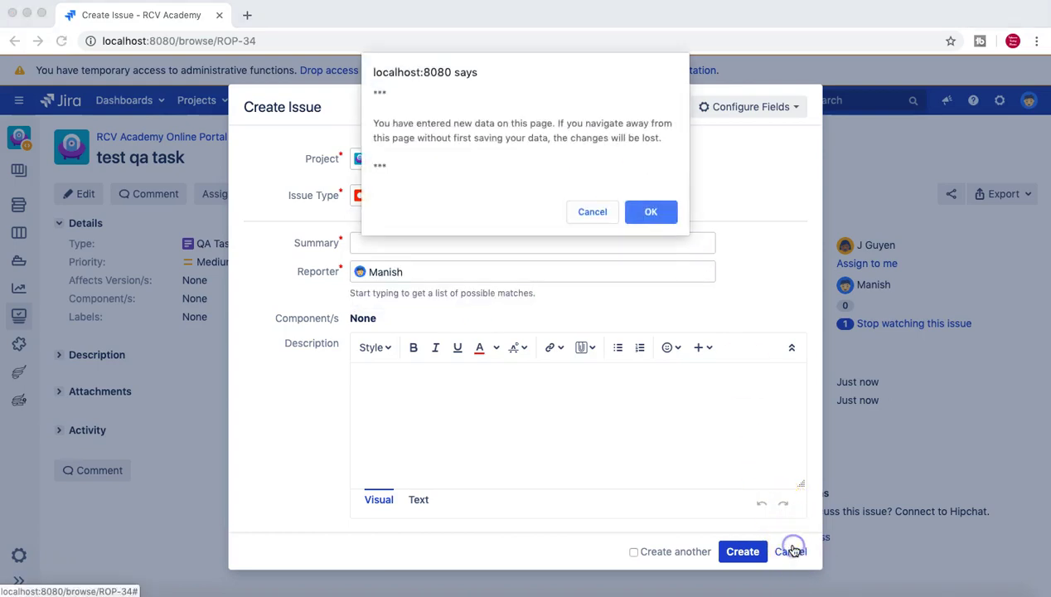
pyautogui.click(651, 211)
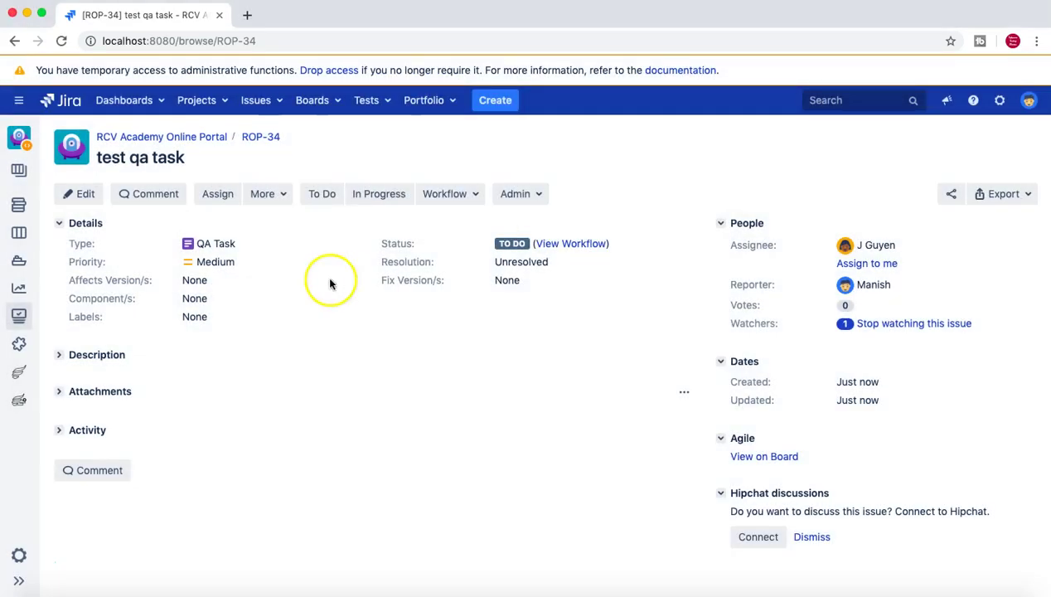
# Step: Open the RCV Academy (RA) project's settings and review the issue types in the RA: Scrum Issue Type Scheme
pyautogui.click(220, 103)
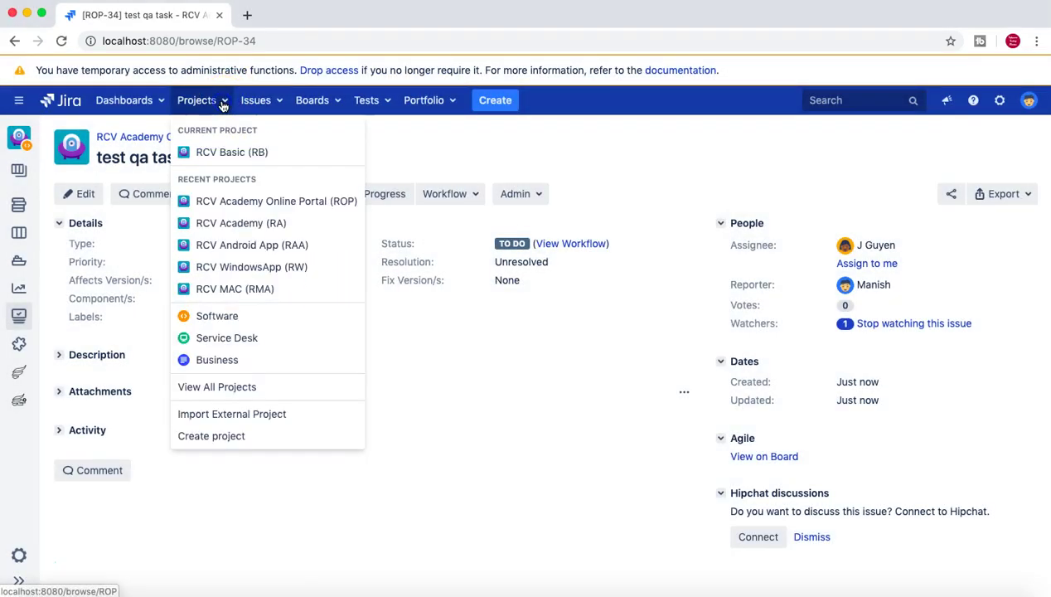
pyautogui.click(236, 224)
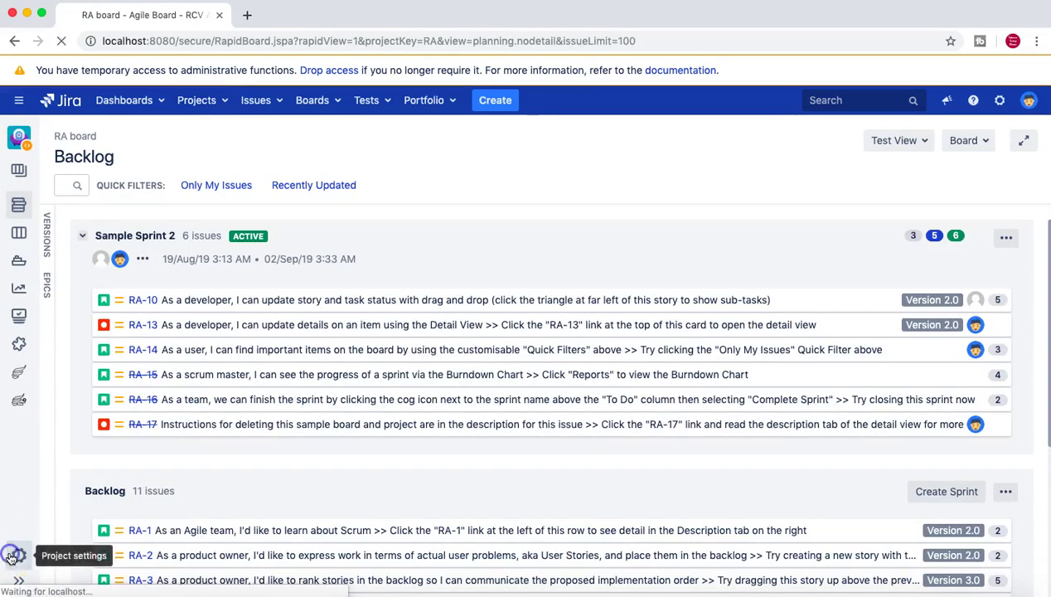
pyautogui.click(11, 556)
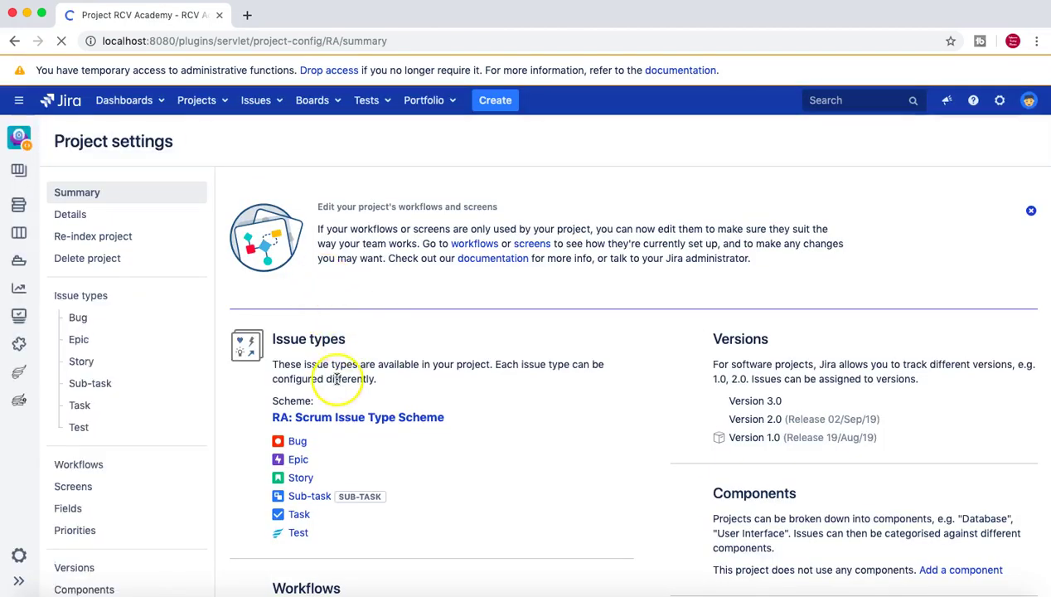
pyautogui.click(334, 427)
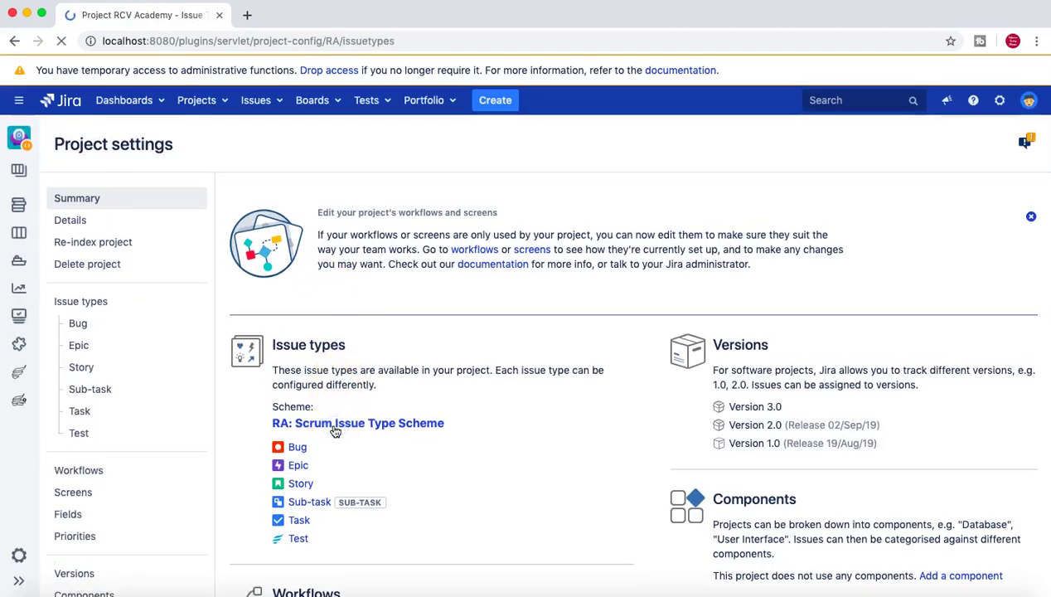
pyautogui.scroll(-2, 469, 406)
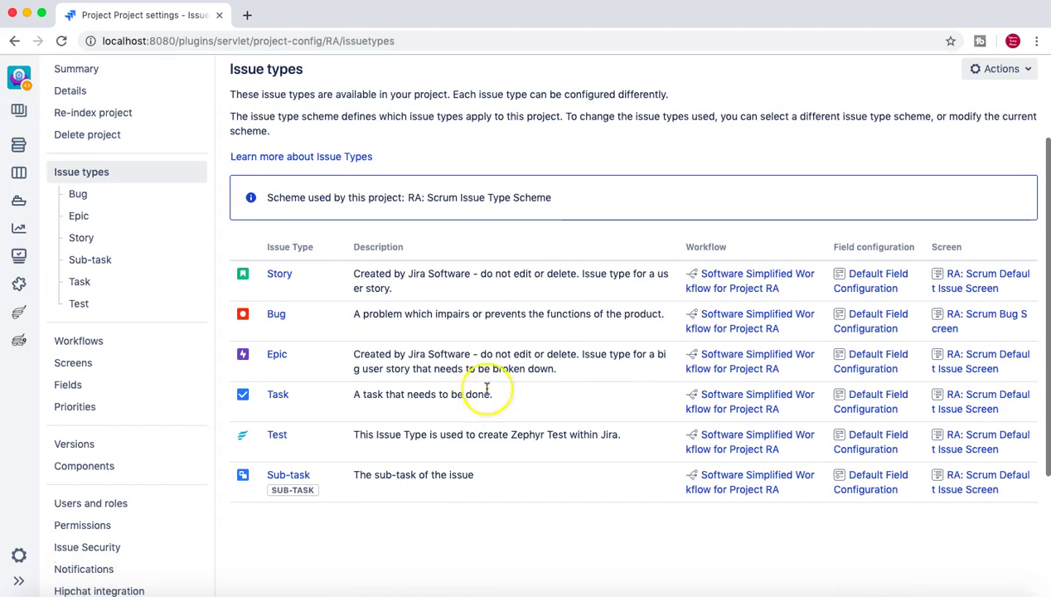
# Step: Add QA Task directly below Task in the RA: Scrum Issue Type Scheme, save it and check the project's issue types
pyautogui.click(1033, 70)
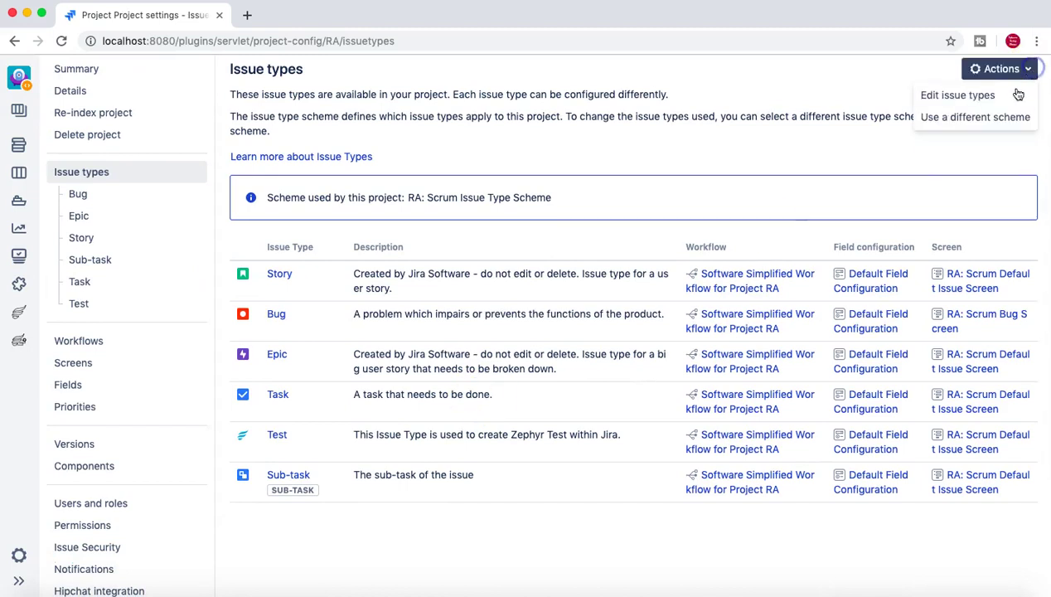
pyautogui.click(995, 95)
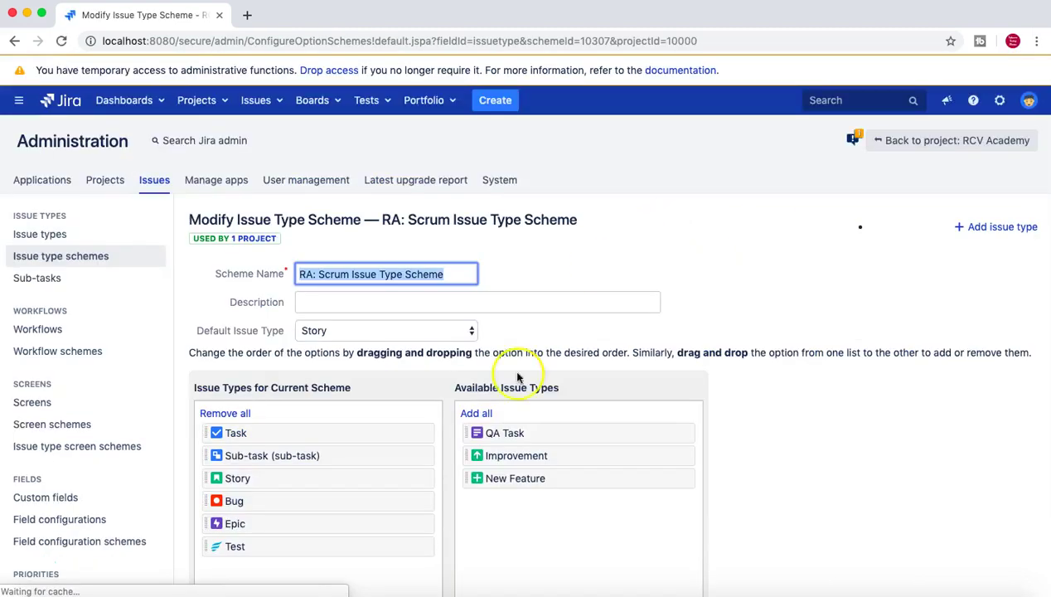
pyautogui.moveTo(504, 433); pyautogui.dragTo(245, 454)
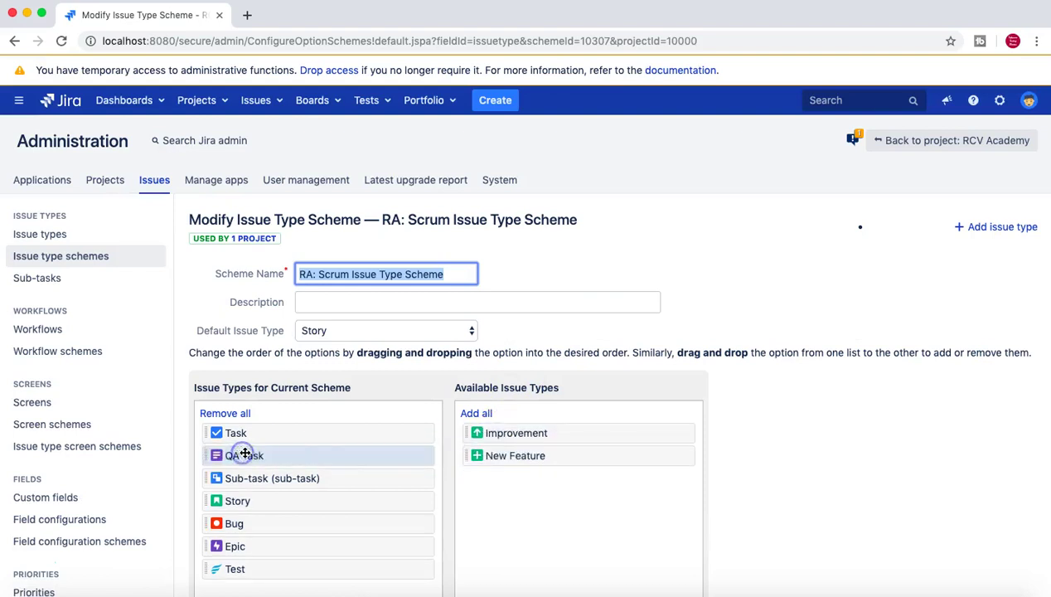
pyautogui.scroll(-4, 335, 460)
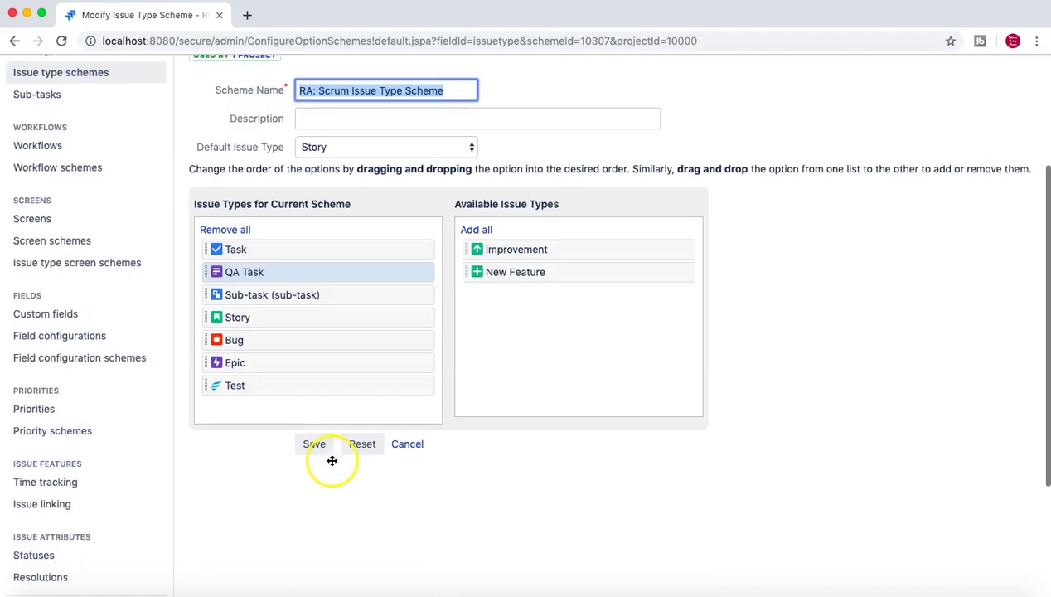
pyautogui.click(312, 431)
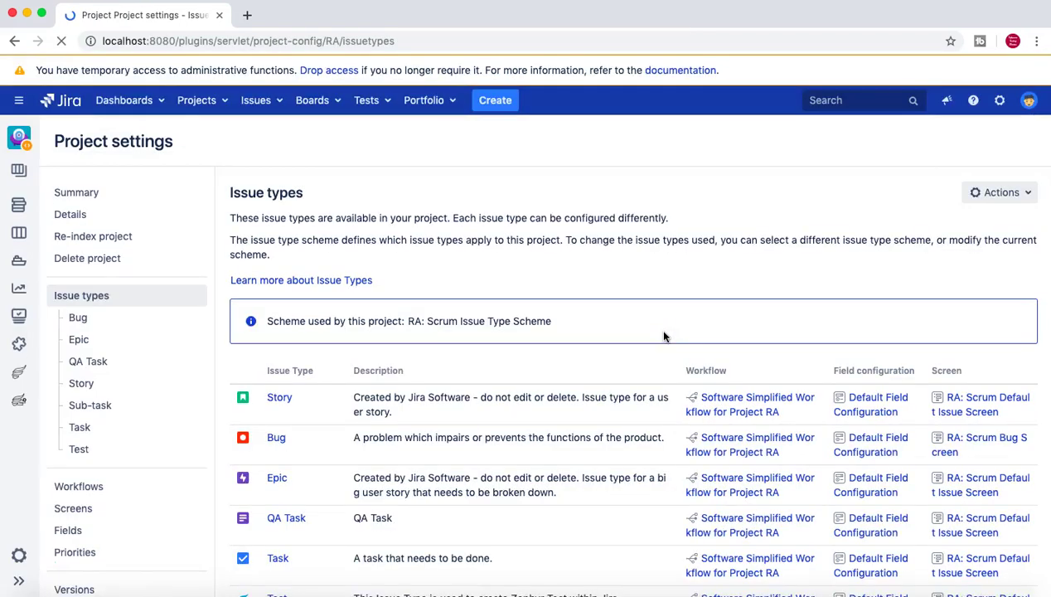
pyautogui.scroll(-5, 664, 335)
pyautogui.scroll(5, 663, 335)
pyautogui.click(599, 247)
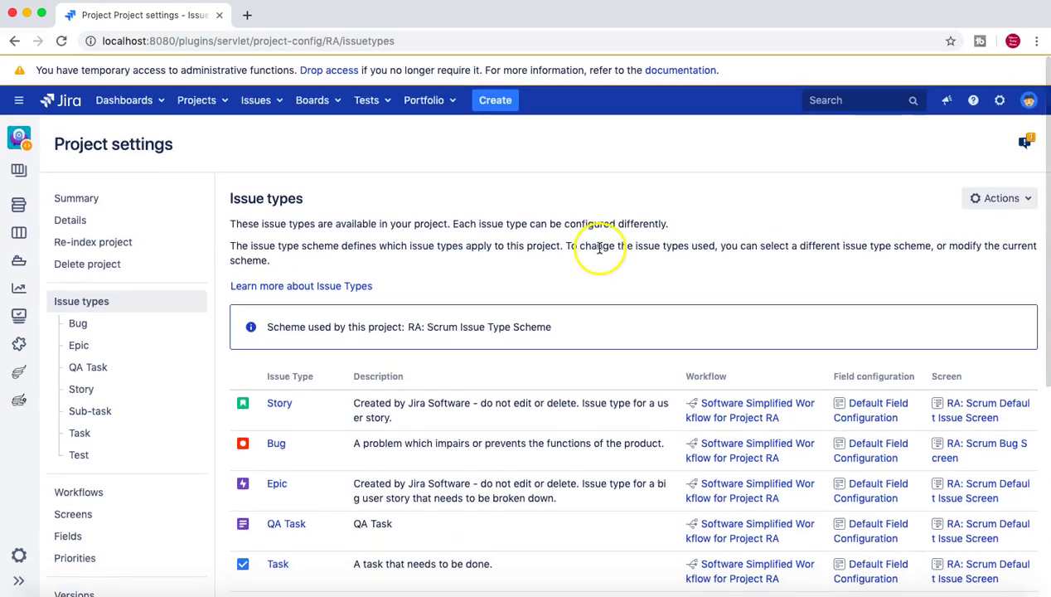
# Step: Open the issue types administration list and review which schemes are related to QA Task
pyautogui.click(1001, 113)
pyautogui.click(893, 193)
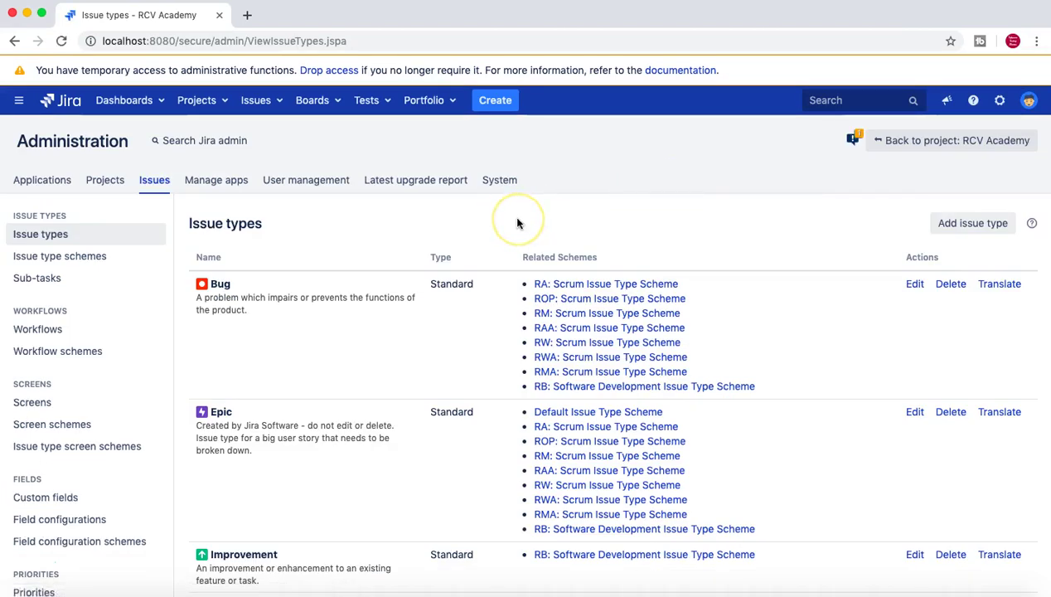
pyautogui.scroll(-1, 517, 223)
pyautogui.scroll(-3, 303, 280)
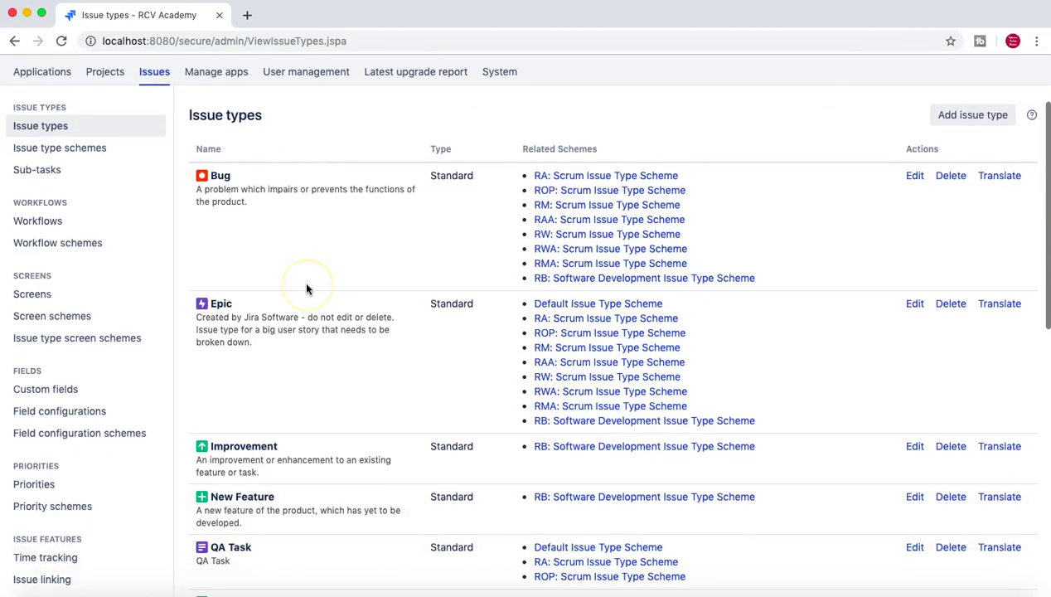
pyautogui.scroll(-3, 307, 288)
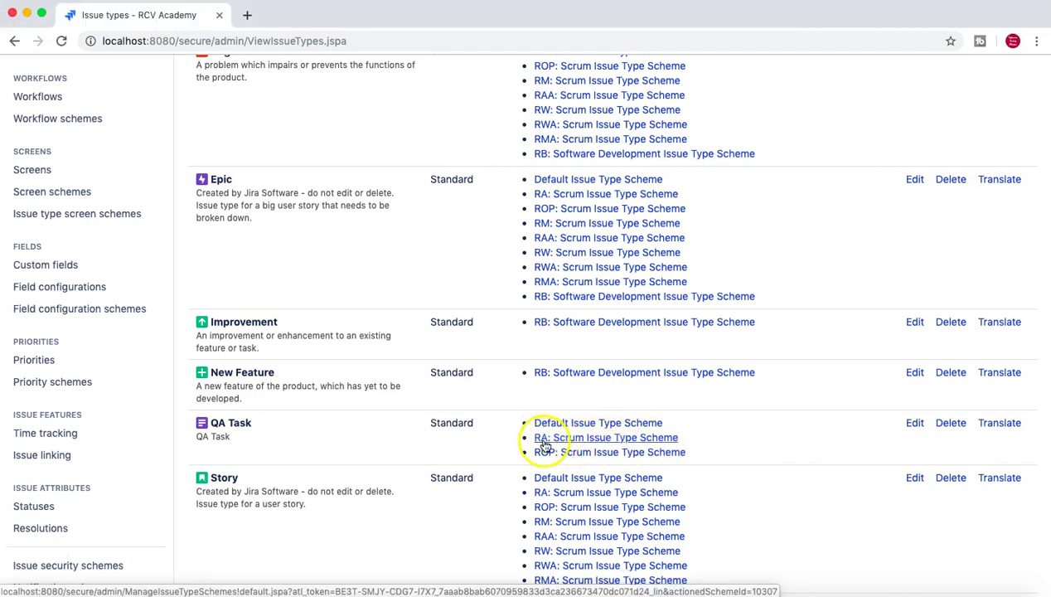
pyautogui.scroll(-1, 751, 454)
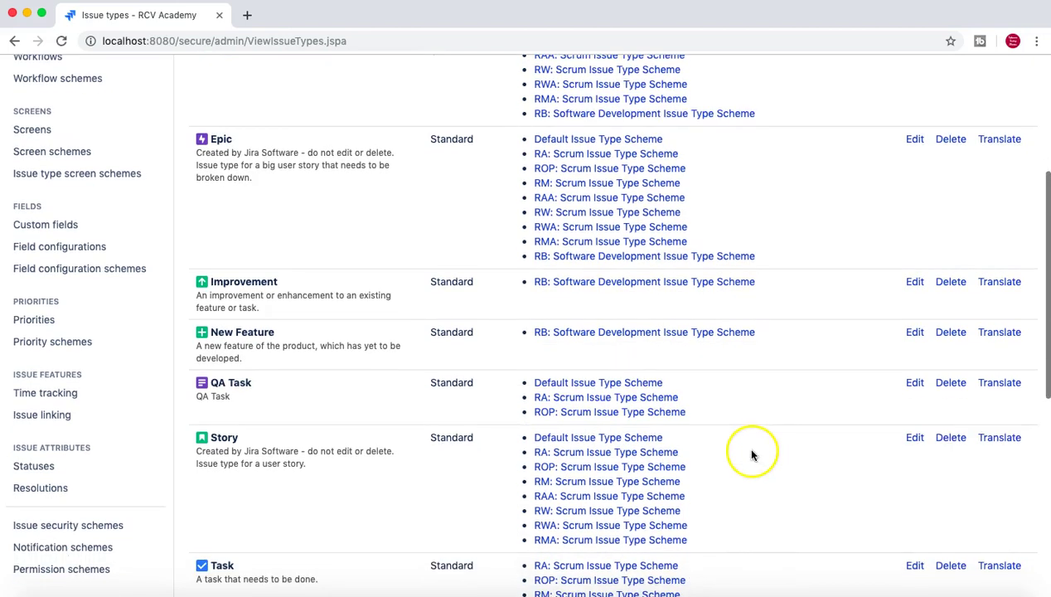
# Step: Rename the QA Task issue type to "QA TaskEdited", update it and check its entry in the issue types list
pyautogui.click(914, 382)
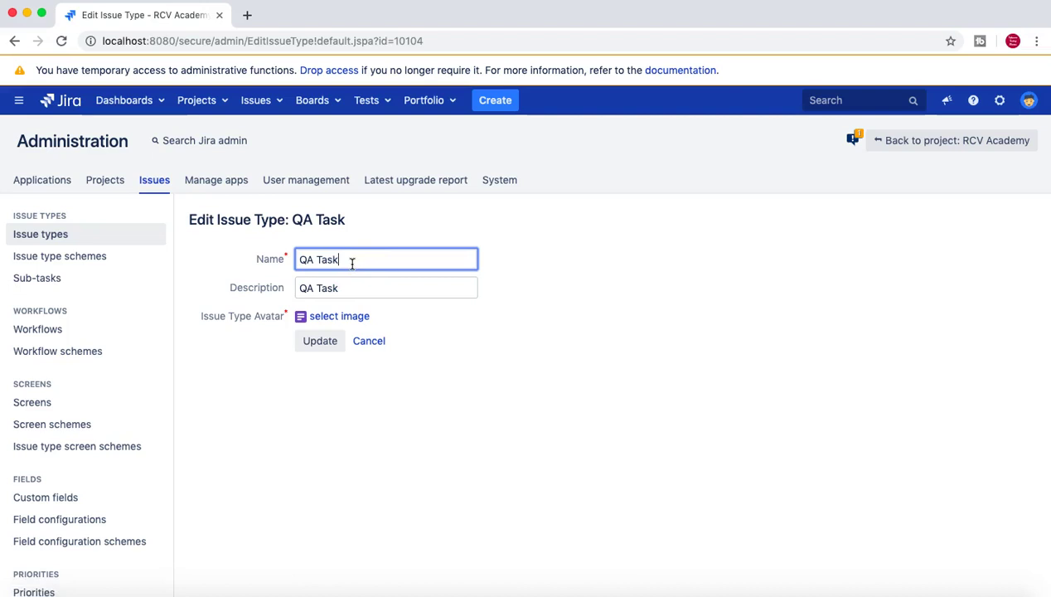
pyautogui.click(321, 342)
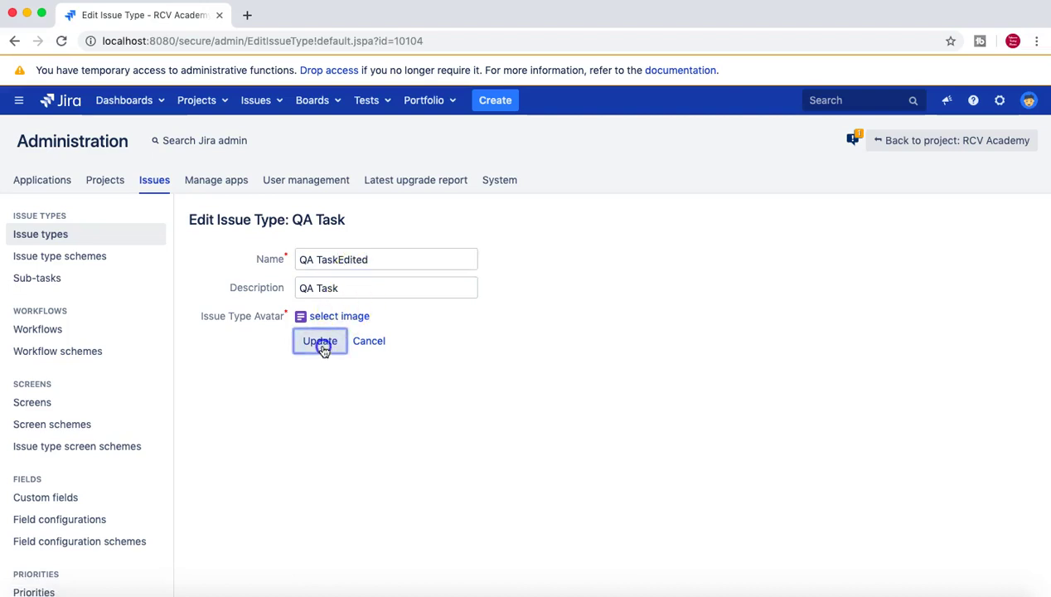
pyautogui.scroll(-5, 375, 500)
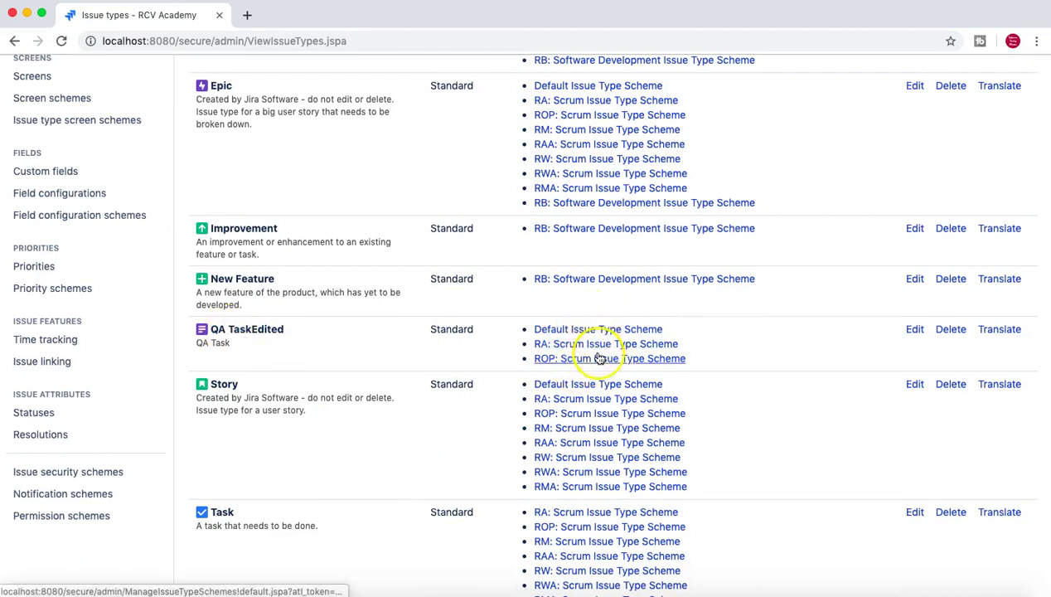
pyautogui.scroll(1, 673, 329)
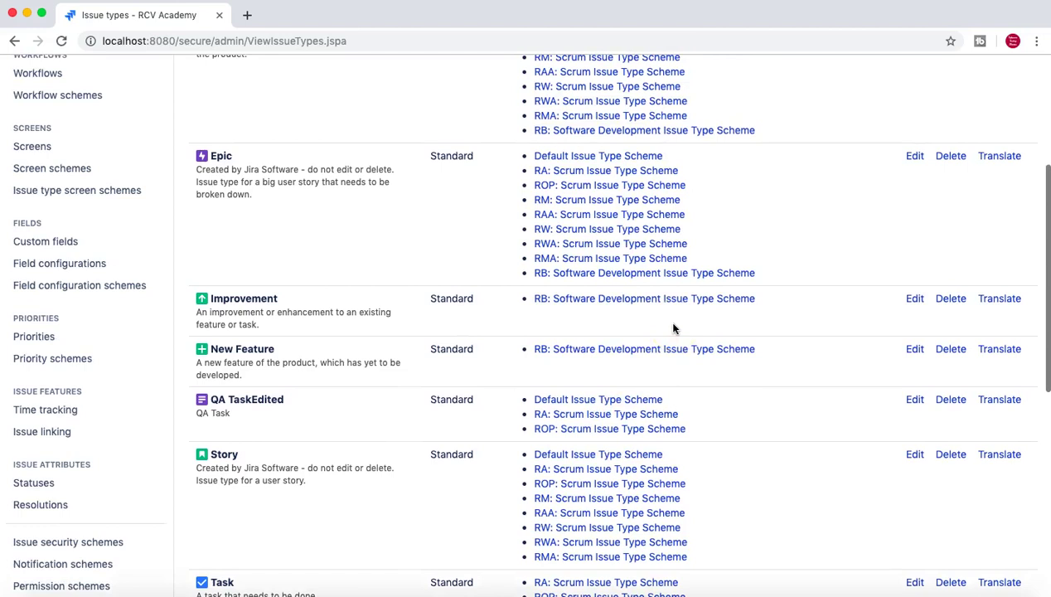
# Step: Open RCV Academy Online Portal (ROP) and check the issue type shown on the "test qa task" issue
pyautogui.scroll(5, 674, 329)
pyautogui.click(217, 106)
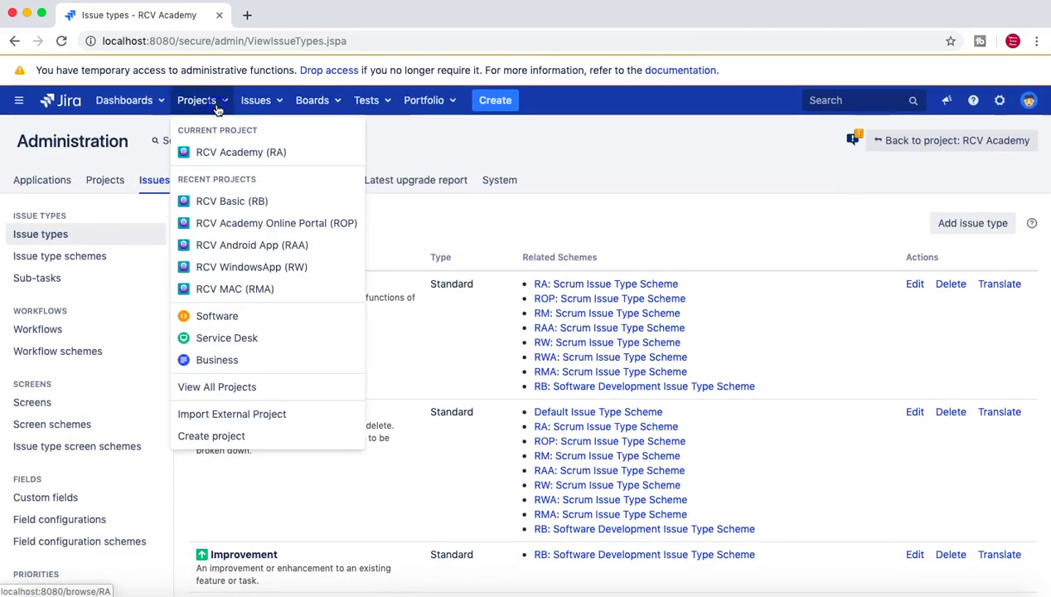
pyautogui.click(222, 159)
pyautogui.click(234, 225)
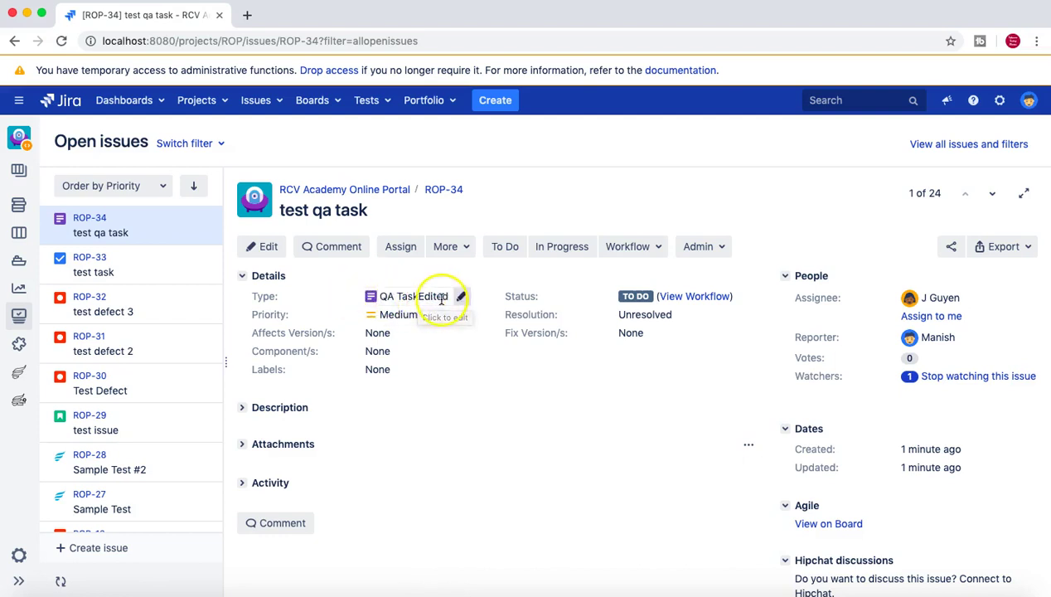
# Step: Return to the issue types administration list and examine the issue types' descriptions, related schemes and available actions
pyautogui.click(999, 99)
pyautogui.click(962, 196)
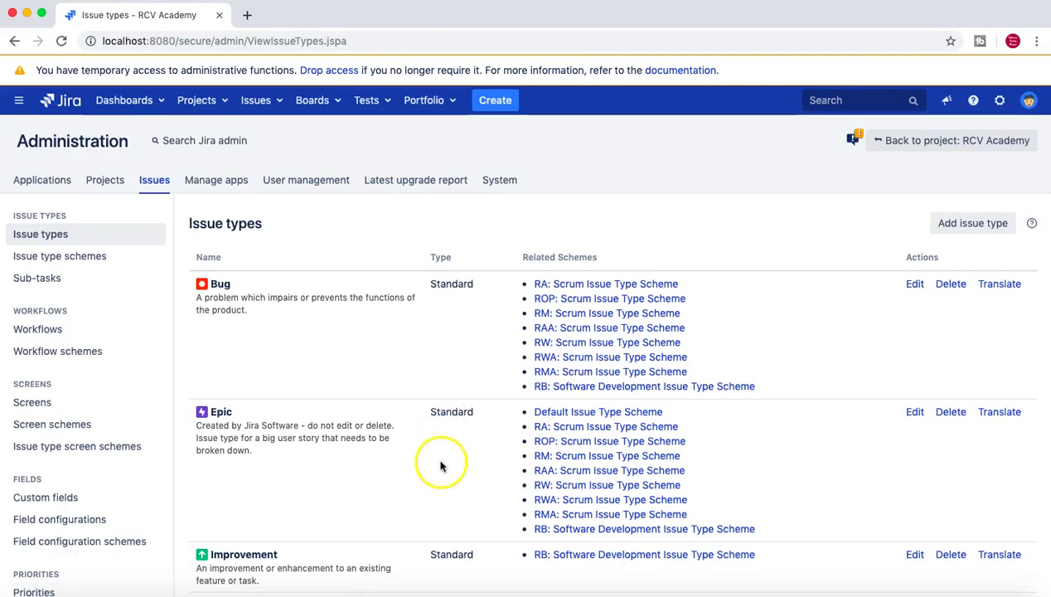
pyautogui.scroll(-3, 228, 429)
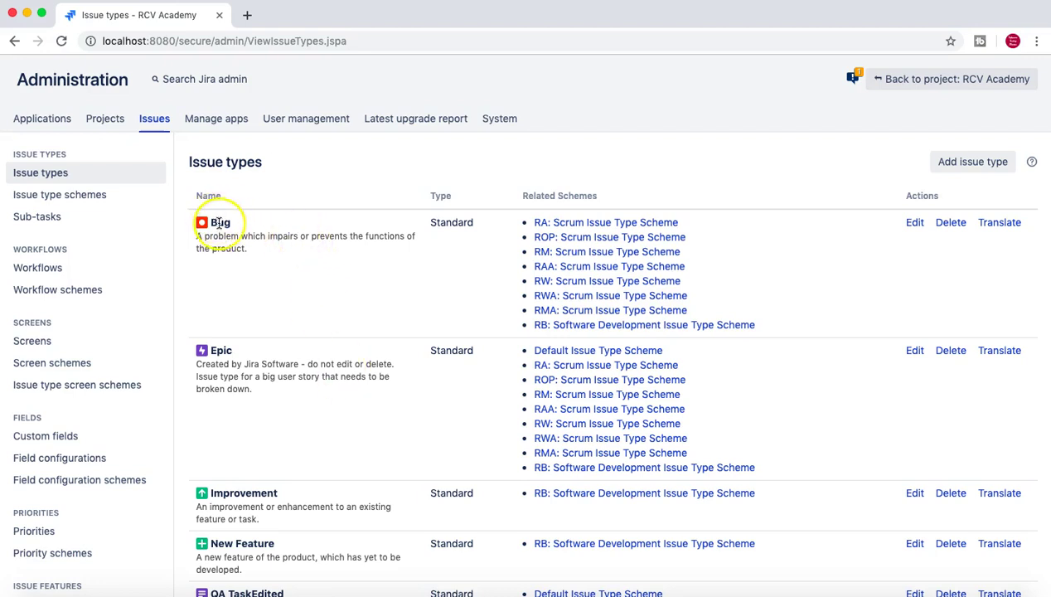
pyautogui.moveTo(213, 224); pyautogui.dragTo(242, 251)
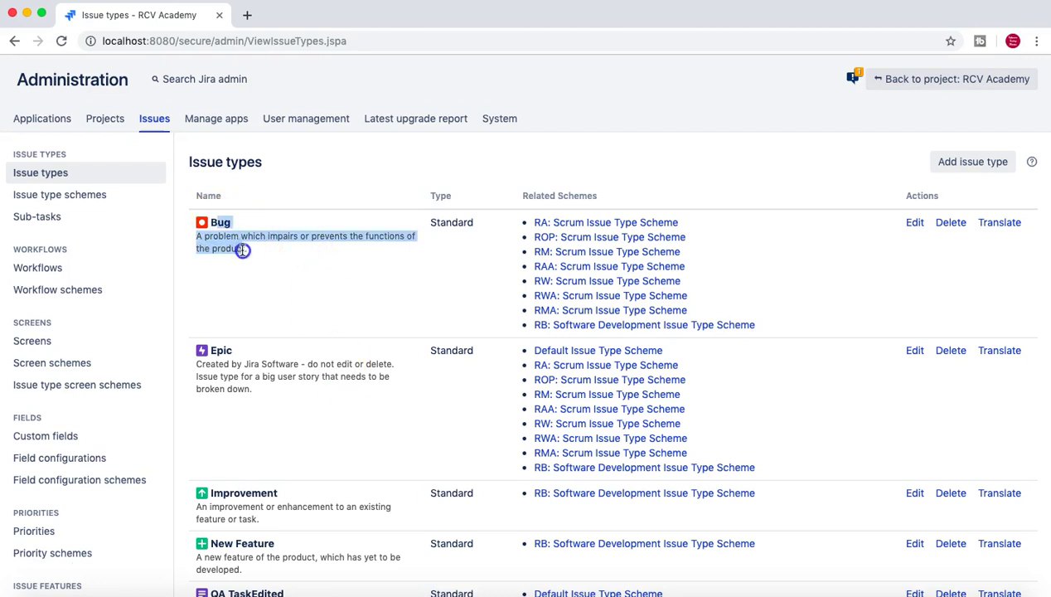
pyautogui.click(384, 254)
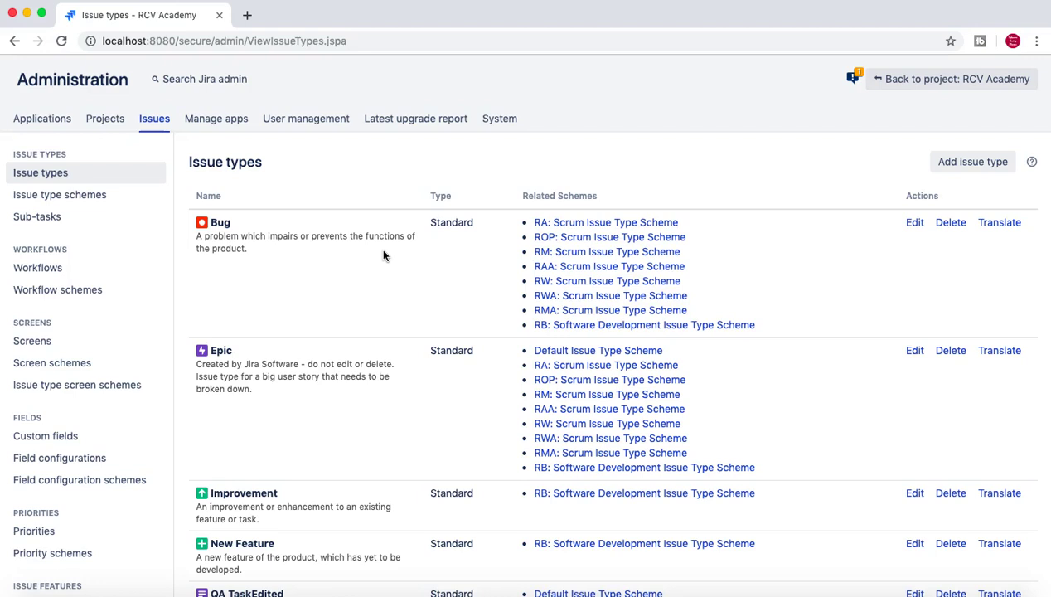
pyautogui.scroll(-3, 383, 255)
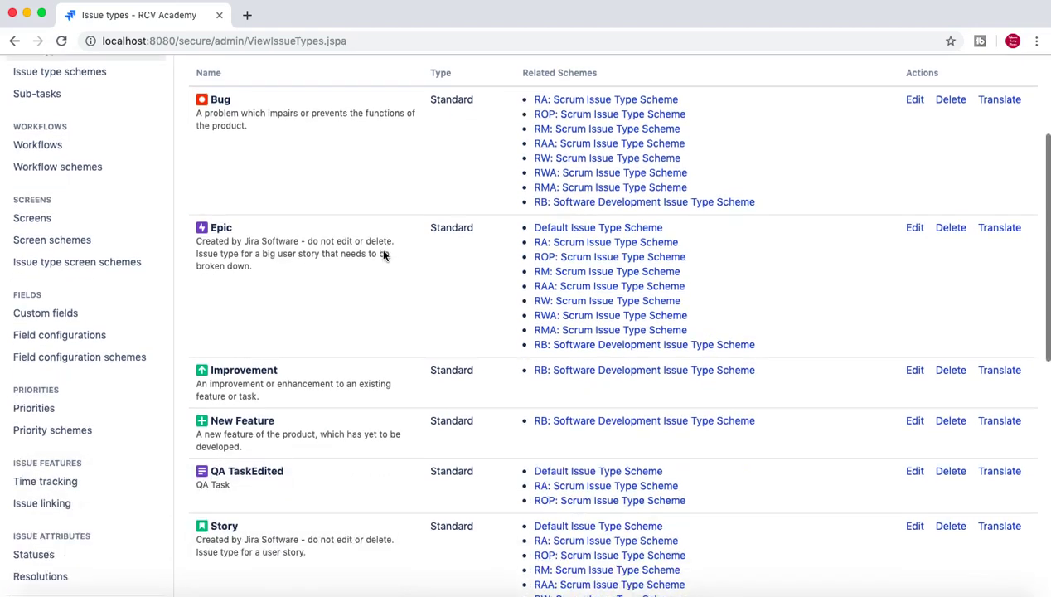
pyautogui.click(332, 433)
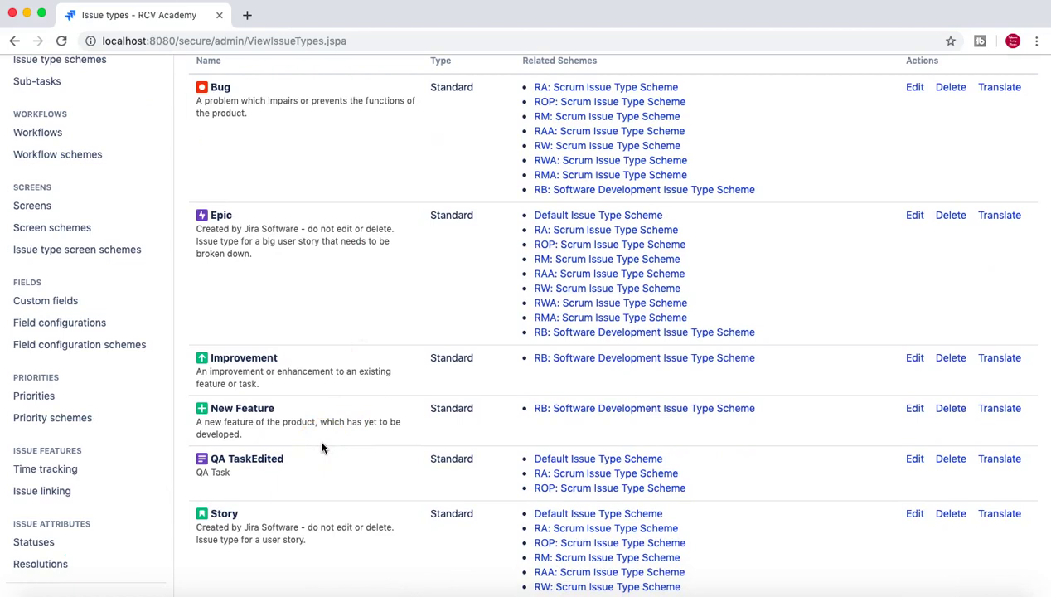
pyautogui.scroll(5, 323, 448)
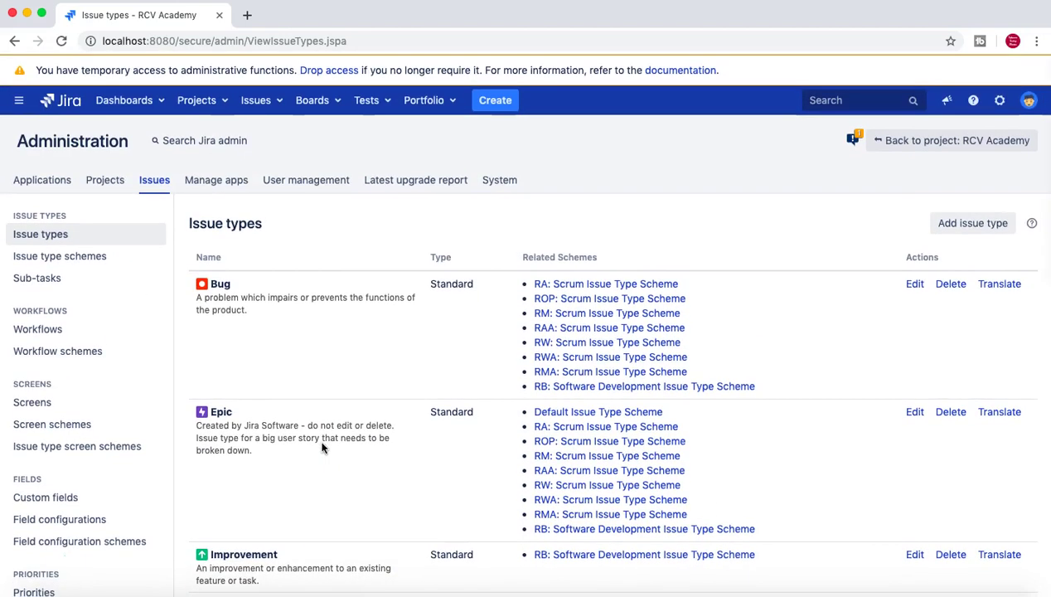